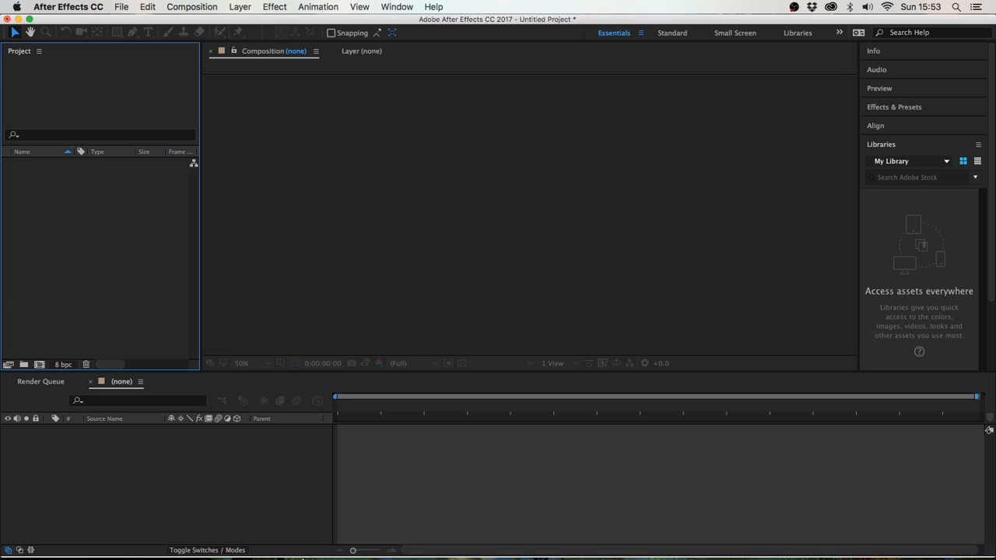
# - Try to add 5_centimeters_per_second[1904x1072.h264.flac][niizk].m4v from Finder's Recordings folder to the After Effects project
pyautogui.click(167, 535)
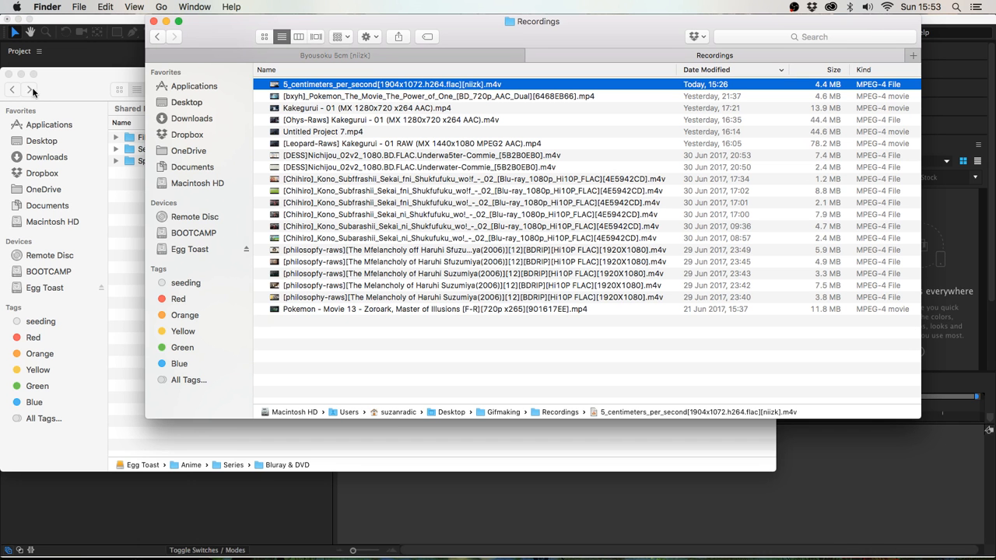
pyautogui.click(7, 73)
pyautogui.moveTo(188, 41); pyautogui.dragTo(227, 129)
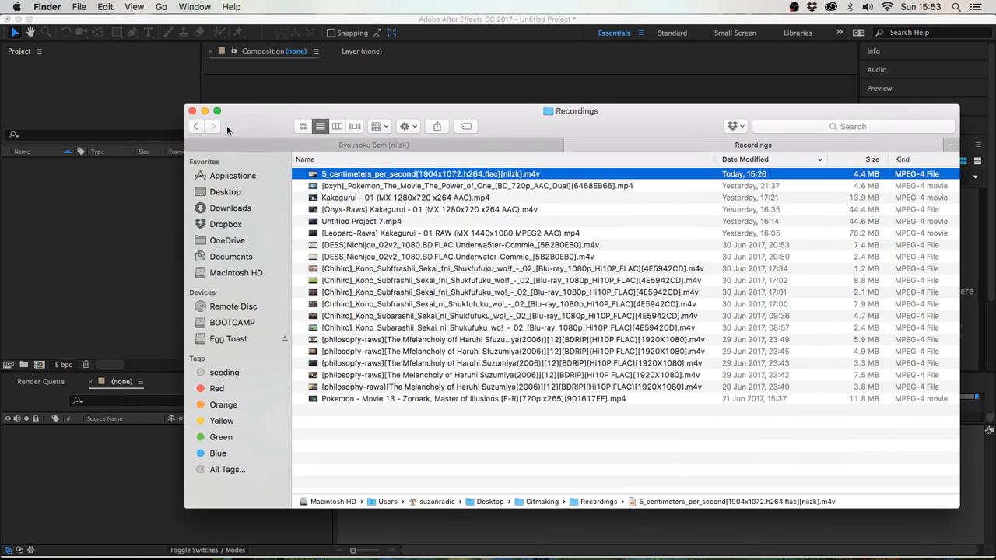
pyautogui.moveTo(184, 104); pyautogui.dragTo(328, 152)
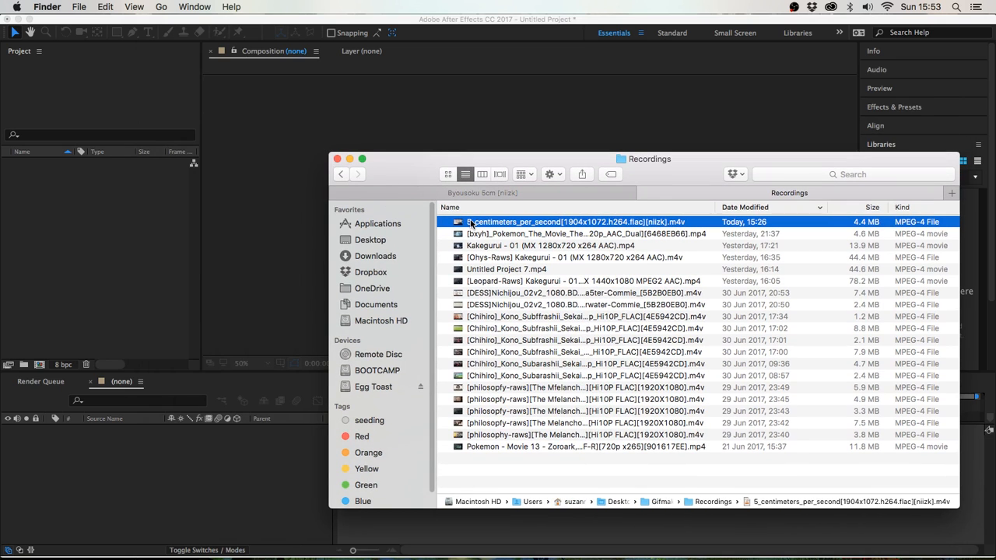
pyautogui.moveTo(470, 224); pyautogui.dragTo(65, 218)
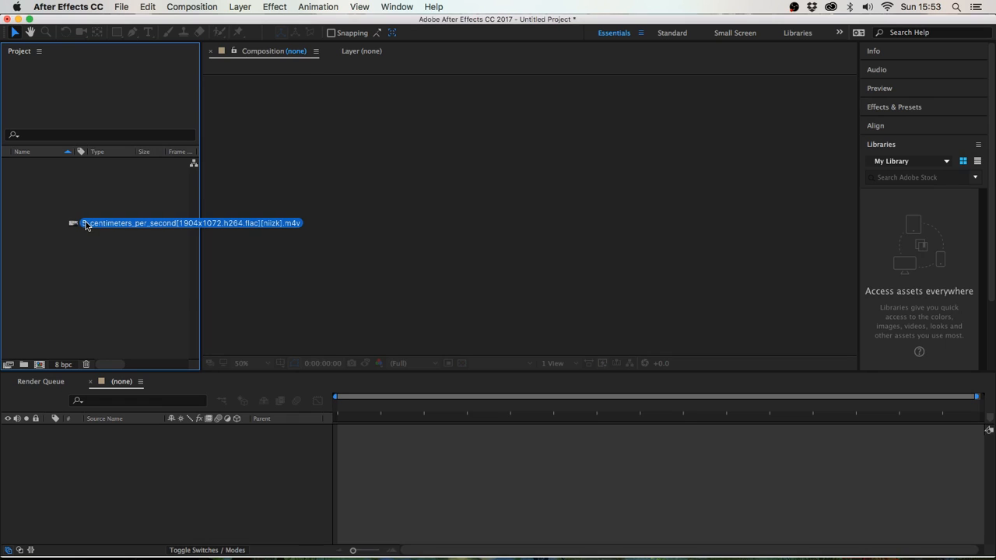
pyautogui.rightClick(97, 215)
pyautogui.click(75, 201)
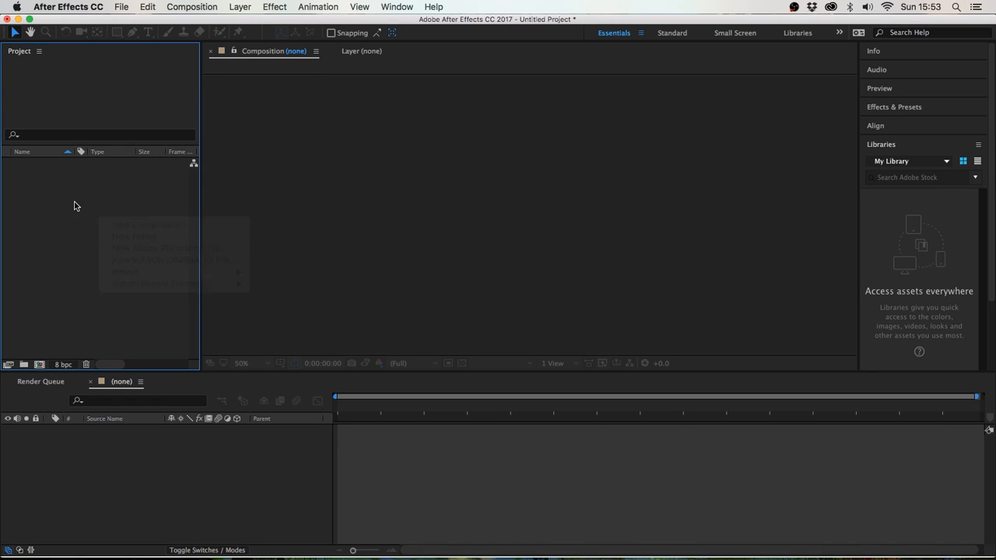
pyautogui.press('Delete')
# - Import 5_centimeters_per_second[1904x1072.h264.flac][niizk].m4v from the Recordings folder as footage and widen the project list's Name column
pyautogui.click(121, 7)
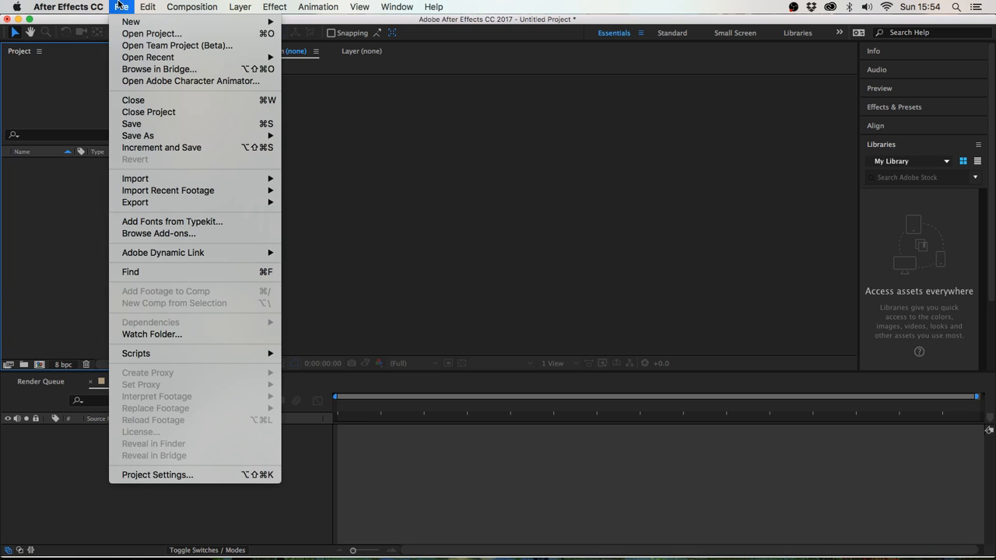
pyautogui.moveTo(222, 178)
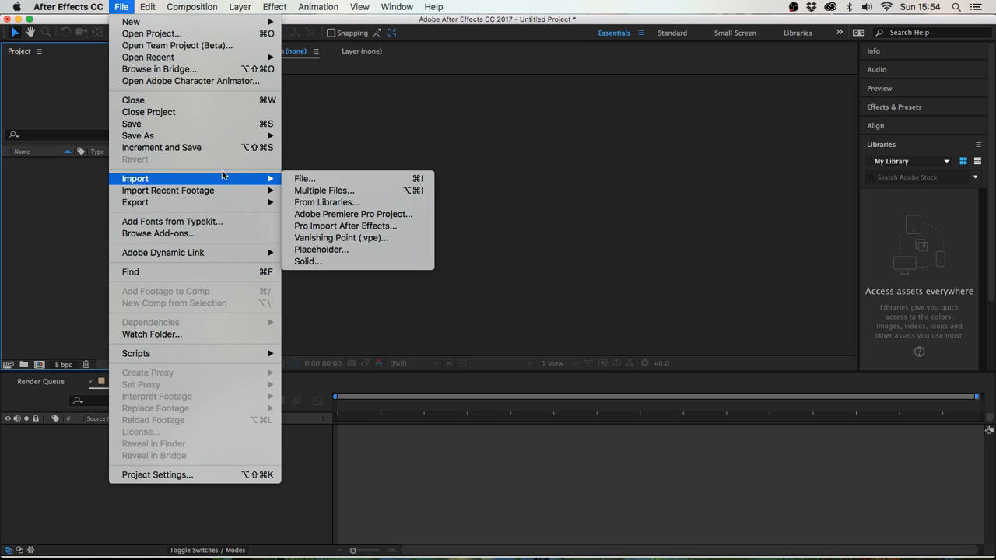
pyautogui.click(311, 180)
pyautogui.click(427, 126)
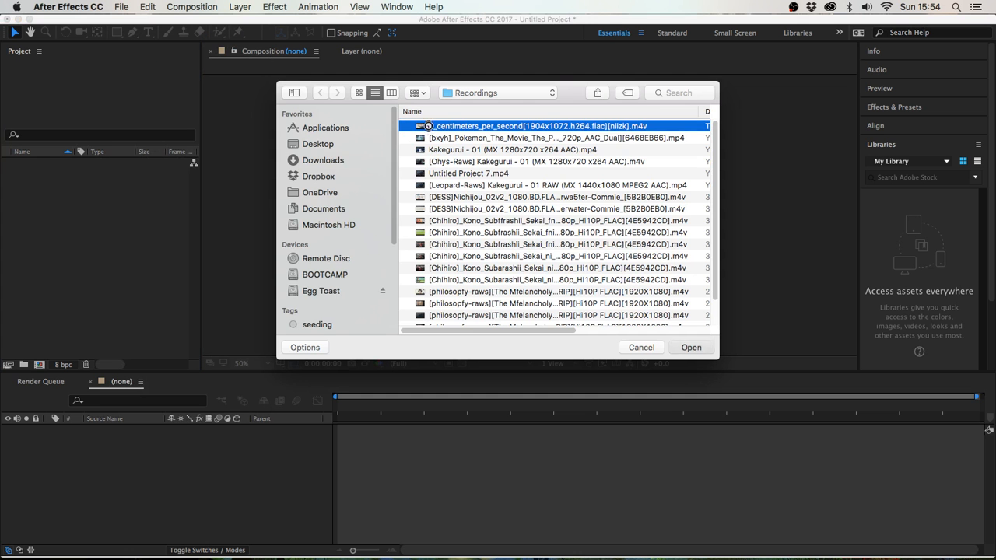
pyautogui.doubleClick(428, 126)
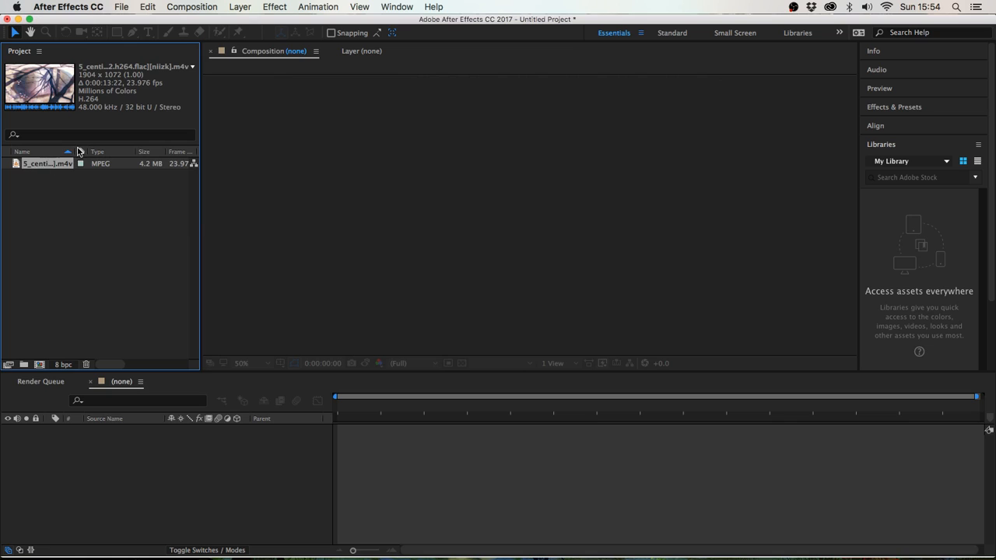
pyautogui.moveTo(78, 152); pyautogui.dragTo(114, 152)
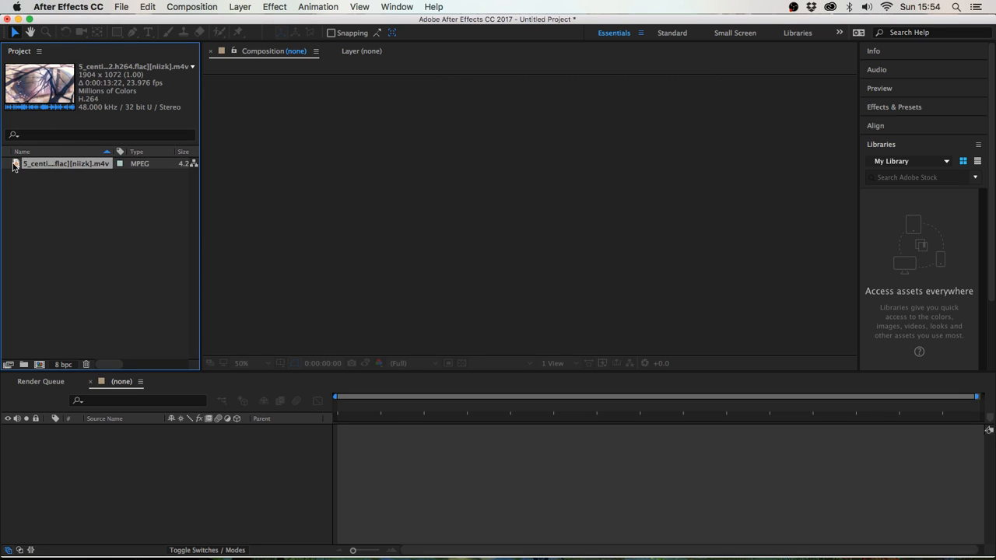
# - Create a composition from the imported clip and fit the whole frame in view at 25%
pyautogui.moveTo(16, 165); pyautogui.dragTo(377, 451)
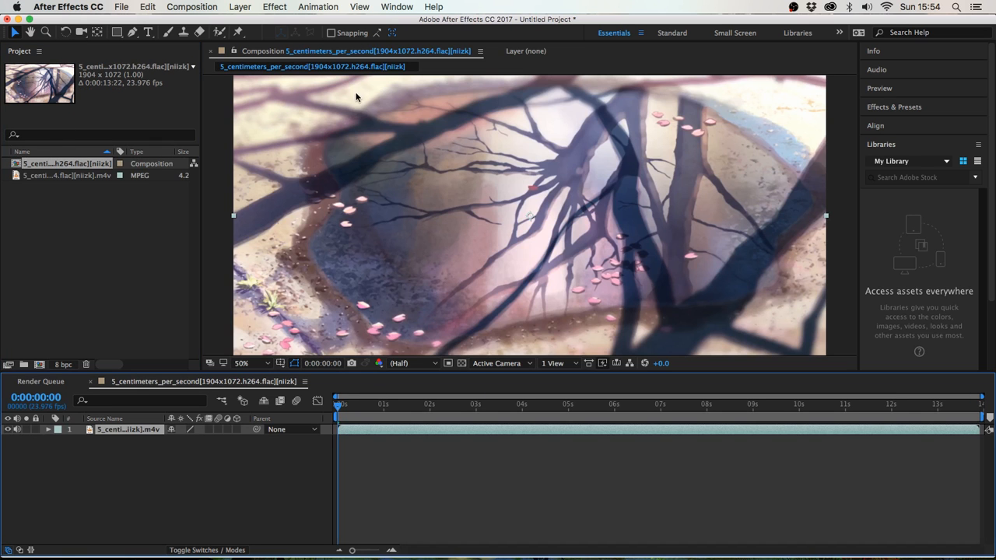
pyautogui.scroll(-3, 343, 158)
pyautogui.scroll(1, 371, 192)
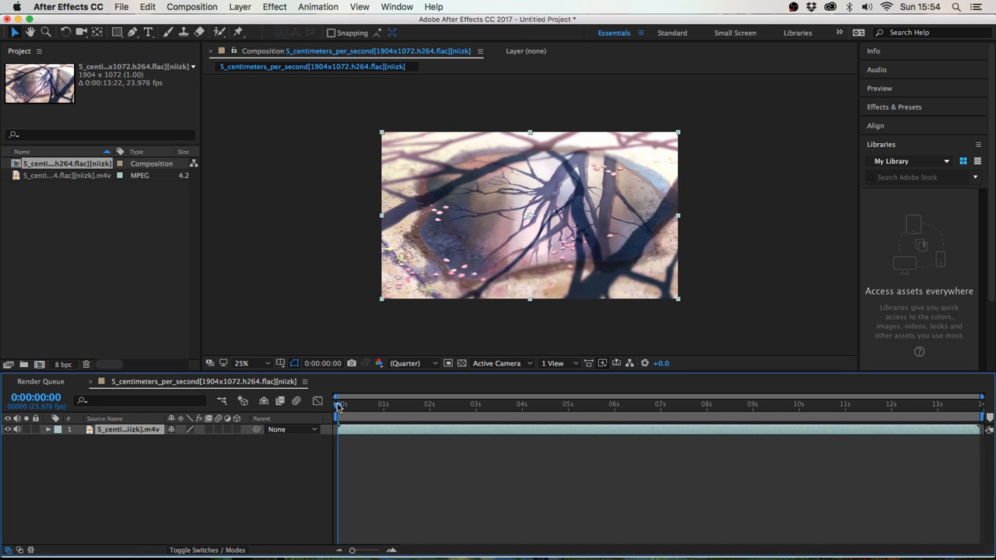
# - Split the clip layer at 0:00:05:23, where the cherry blossom street scene begins
pyautogui.moveTo(339, 404); pyautogui.dragTo(626, 425)
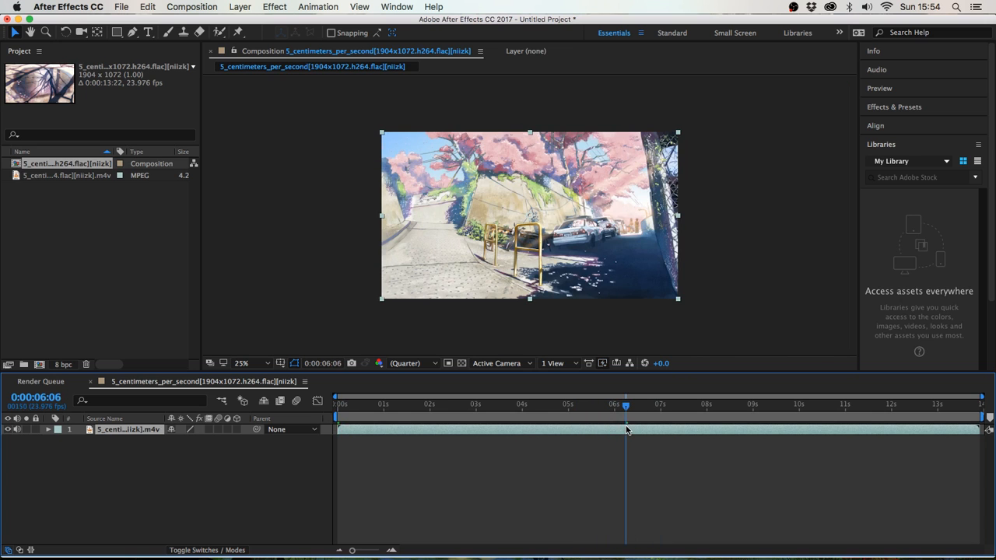
pyautogui.scroll(2, 567, 223)
pyautogui.scroll(-2, 567, 223)
pyautogui.moveTo(624, 408)
pyautogui.mouseDown()
pyautogui.moveTo(593, 407)
pyautogui.moveTo(622, 407)
pyautogui.moveTo(611, 406)
pyautogui.mouseUp()
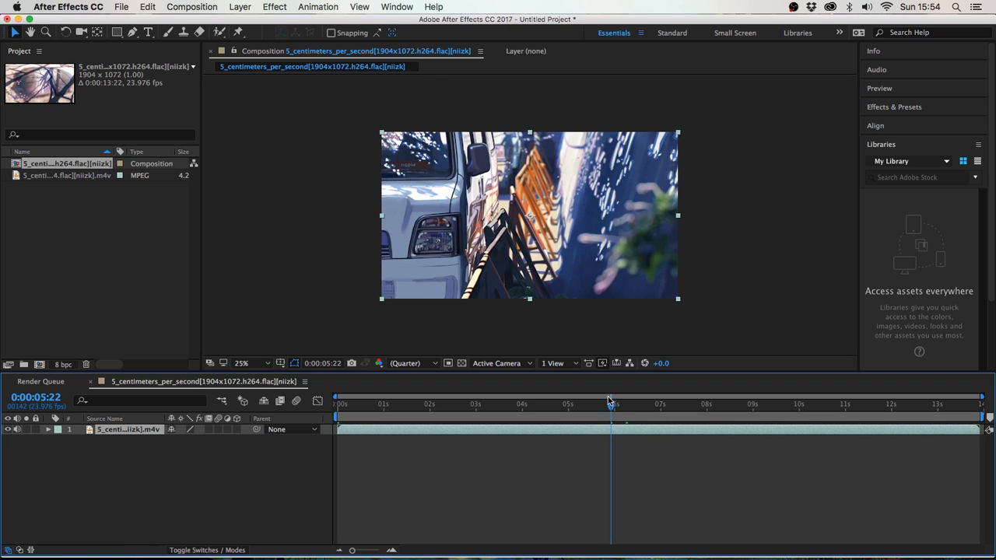
pyautogui.moveTo(611, 404); pyautogui.dragTo(691, 405)
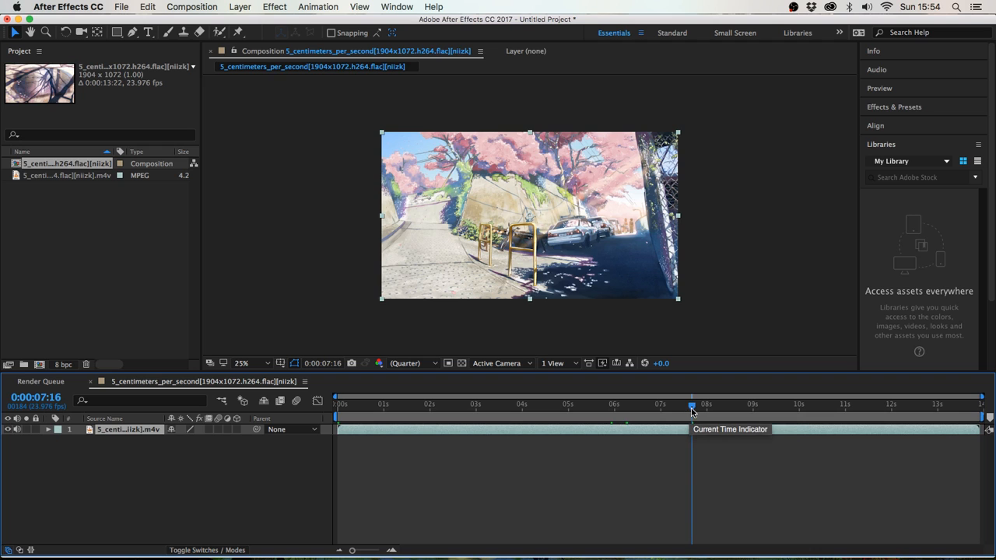
pyautogui.moveTo(692, 407); pyautogui.dragTo(616, 416)
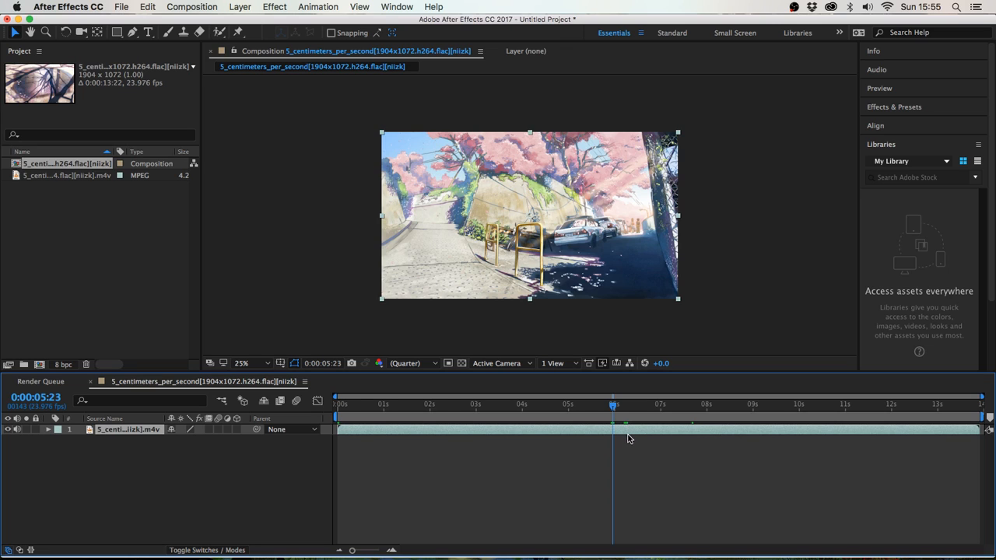
pyautogui.press('super+shift+d')
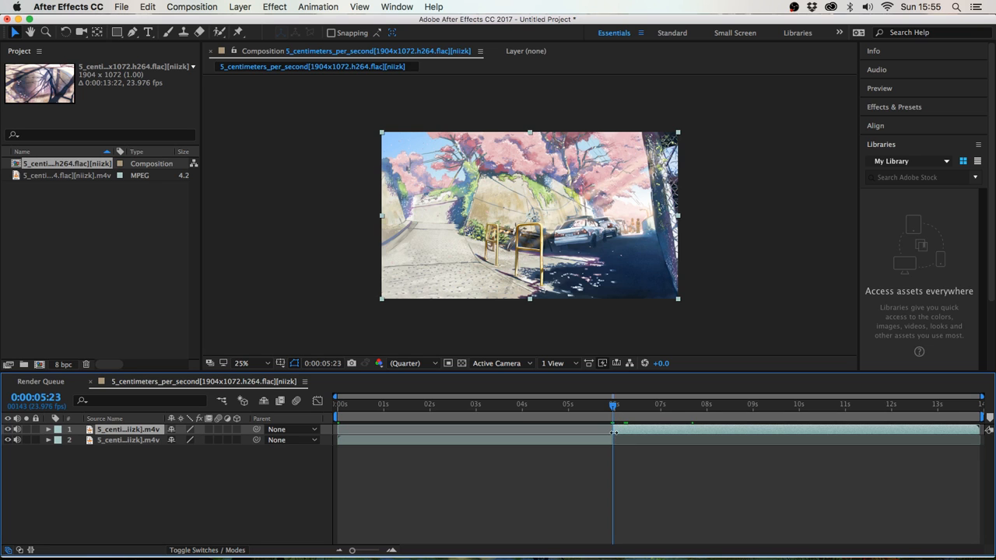
# - Delete the layer segment before the split and move the remaining segment to the start of the timeline
pyautogui.click(609, 442)
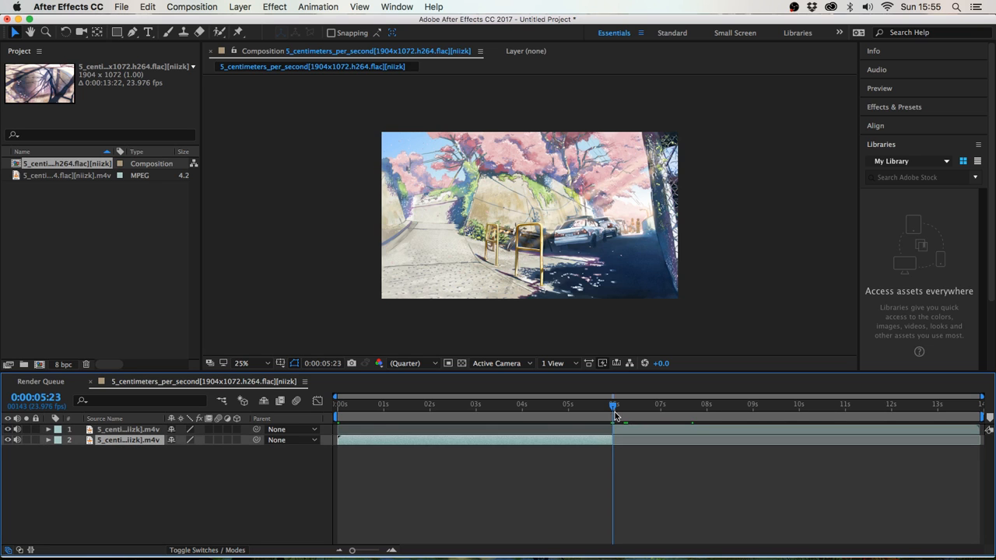
pyautogui.moveTo(613, 406); pyautogui.dragTo(559, 453)
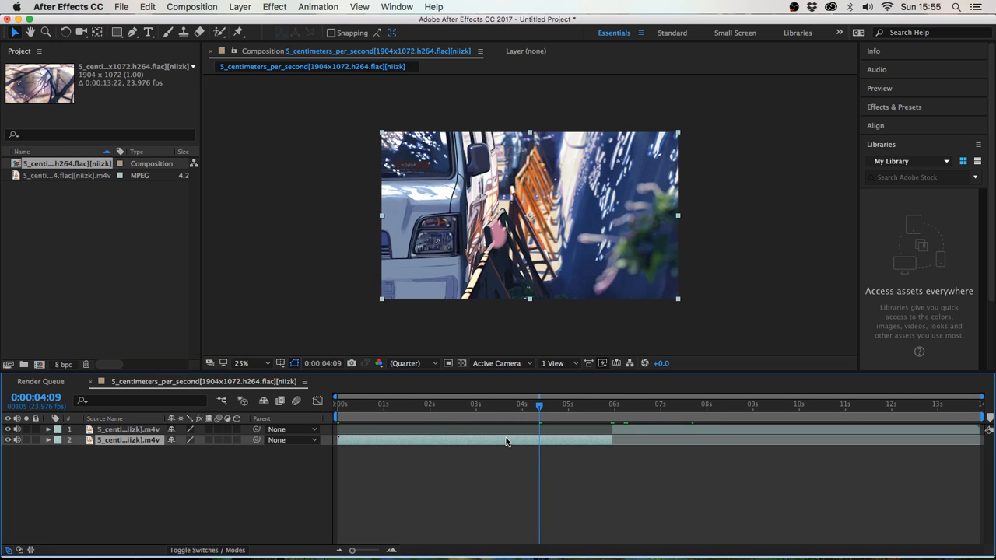
pyautogui.press('Delete')
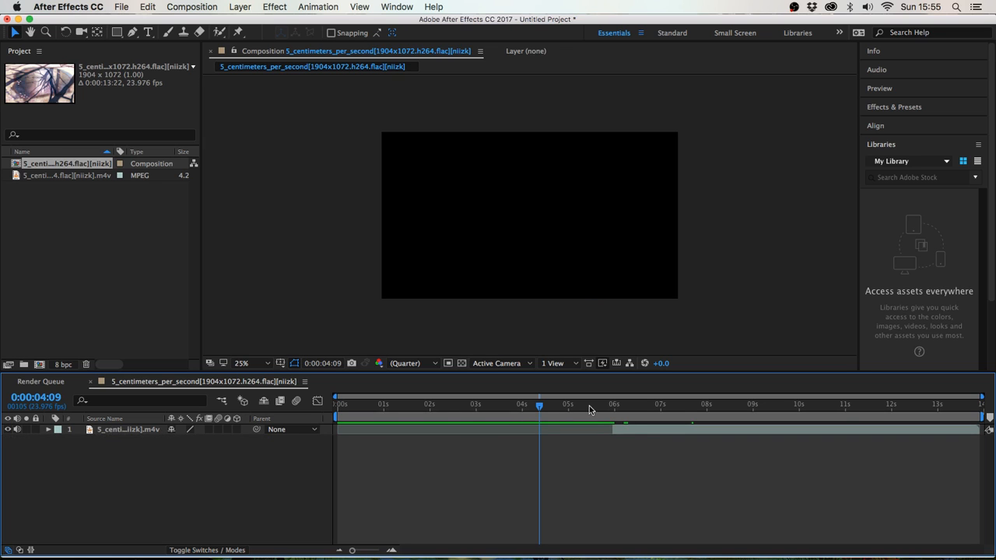
pyautogui.moveTo(620, 432); pyautogui.dragTo(689, 420)
# - Split the street scene layer at 0:00:07:15 and delete the leftover piece after that point
pyautogui.click(339, 406)
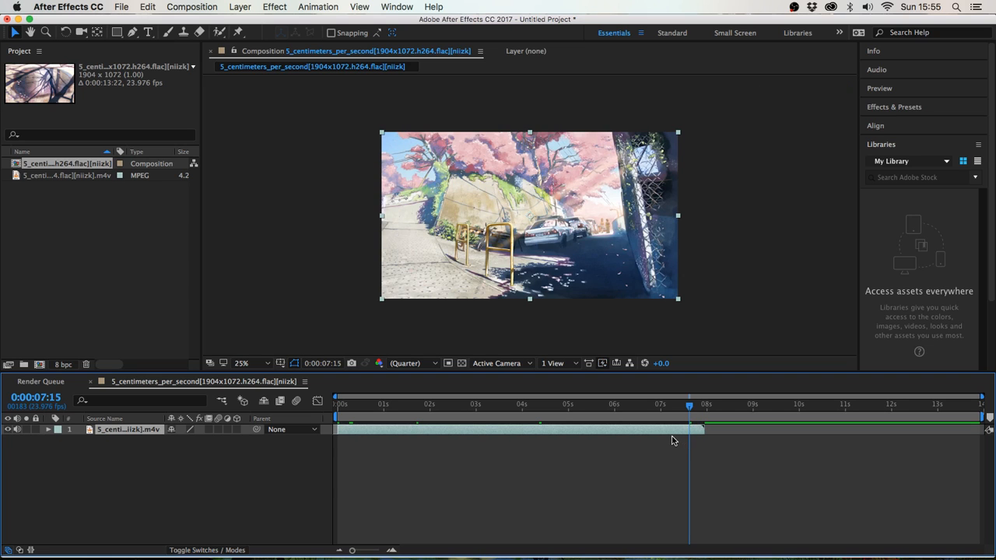
pyautogui.press('super+shift+d')
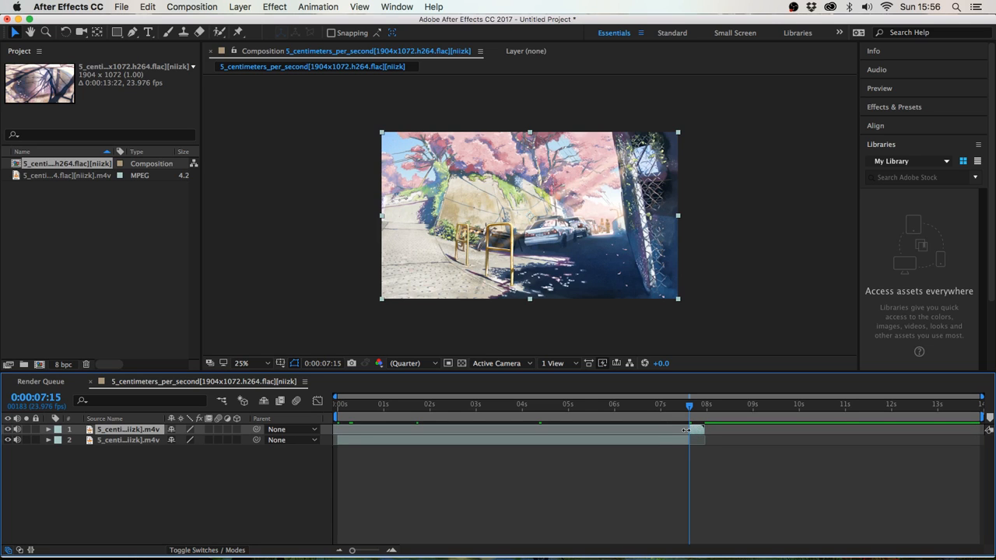
pyautogui.press('Delete')
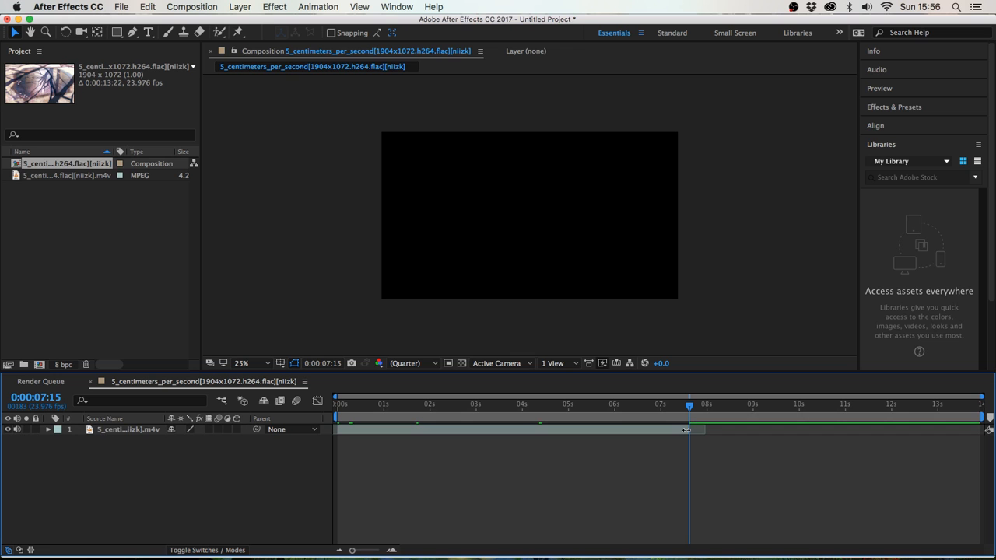
# - Preview the trimmed street scene from the beginning and return the current time to 0:00:00:00
pyautogui.moveTo(689, 405); pyautogui.dragTo(234, 368)
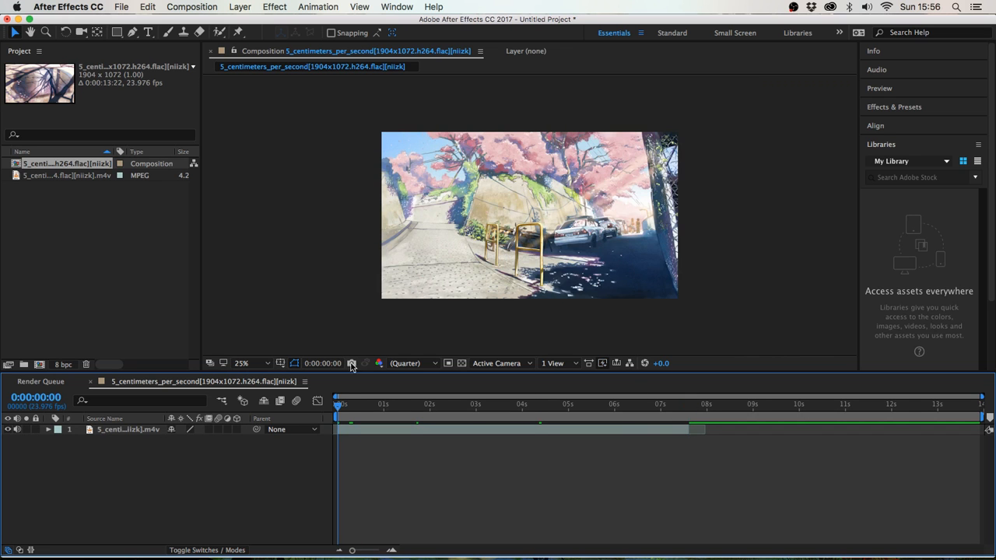
pyautogui.press('space')
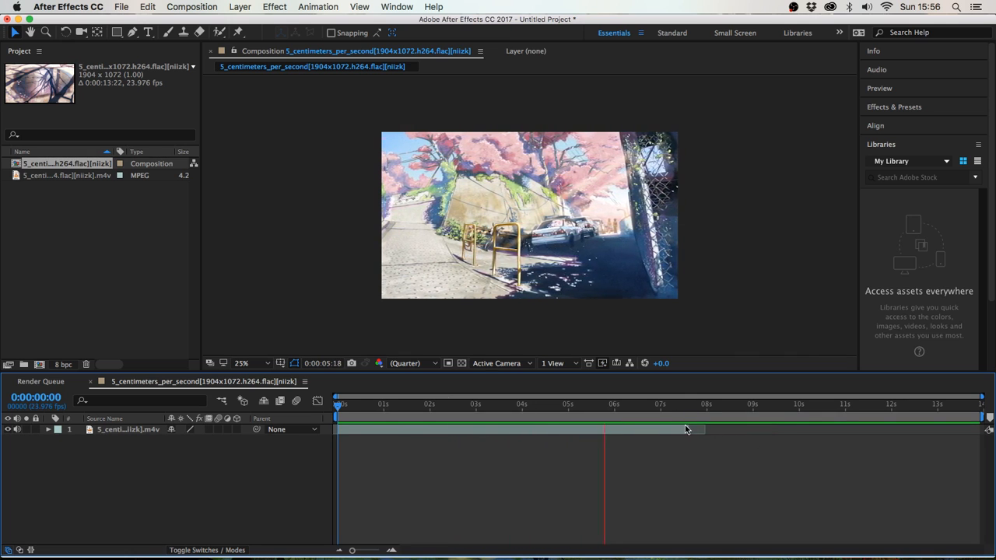
pyautogui.press('space')
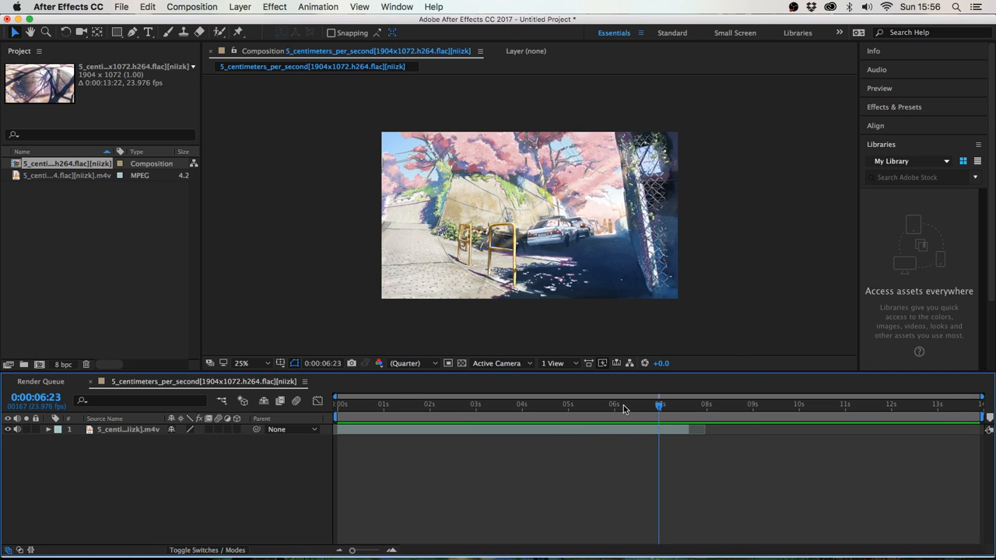
pyautogui.moveTo(660, 405); pyautogui.dragTo(341, 429)
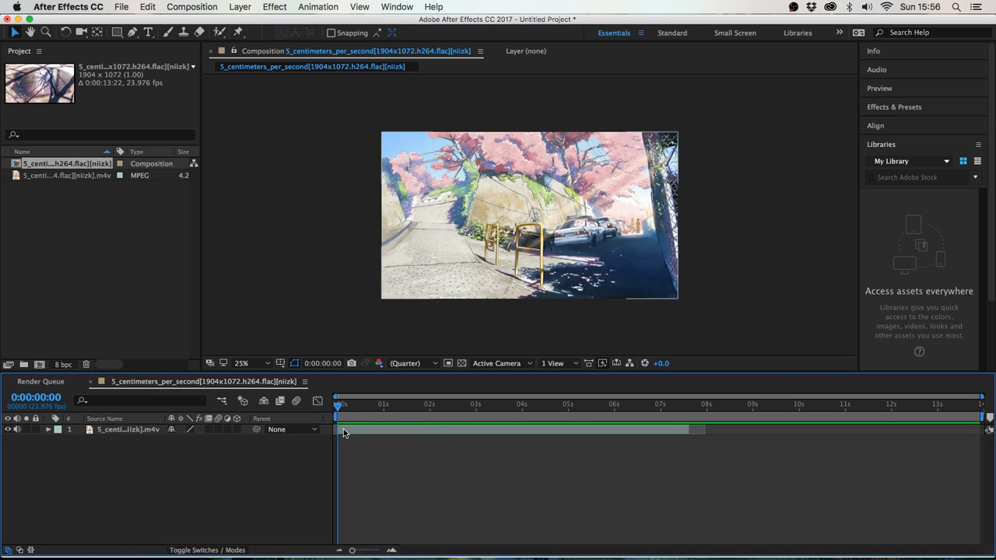
# - Duplicate the trimmed street scene layer in place, keeping the current time at 0:00:00:00
pyautogui.click(337, 430)
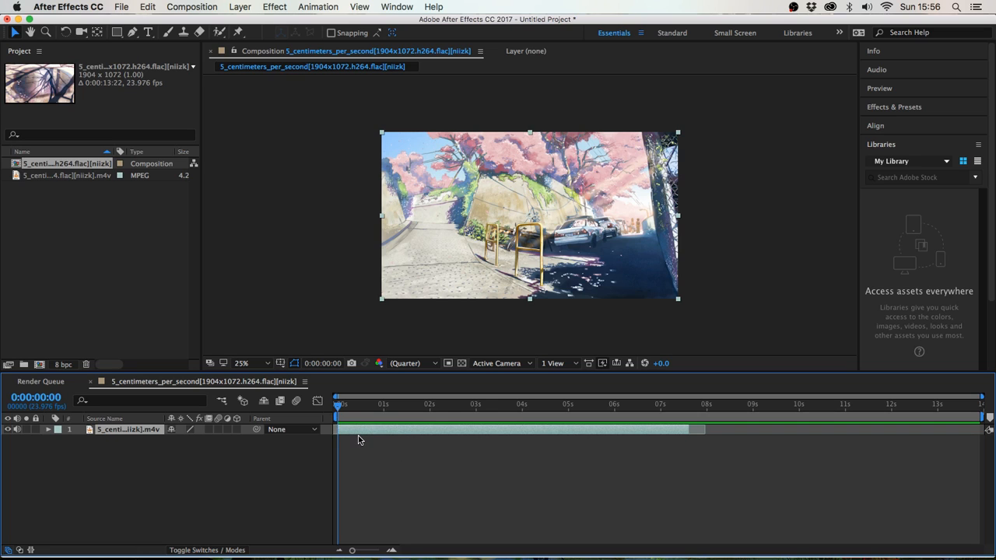
pyautogui.press('super+d')
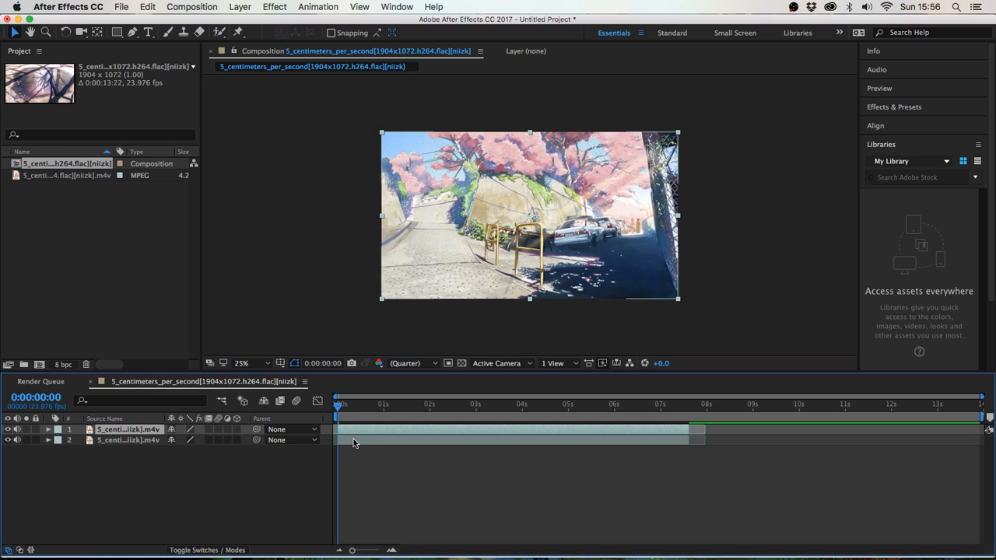
pyautogui.moveTo(340, 406); pyautogui.dragTo(294, 393)
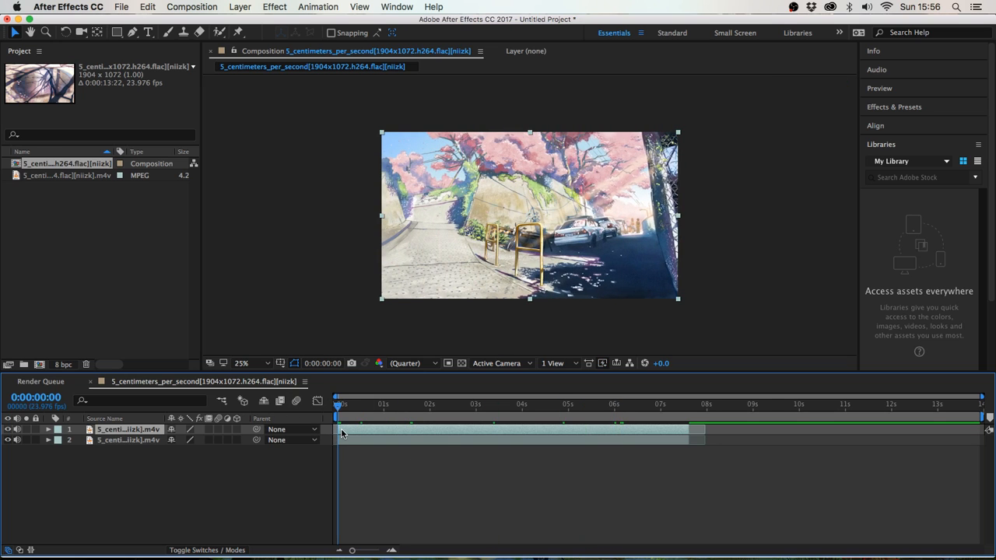
# - Add an Opacity keyframe to the upper copy at 0:00:00:00 with a value of 50%
pyautogui.click(48, 431)
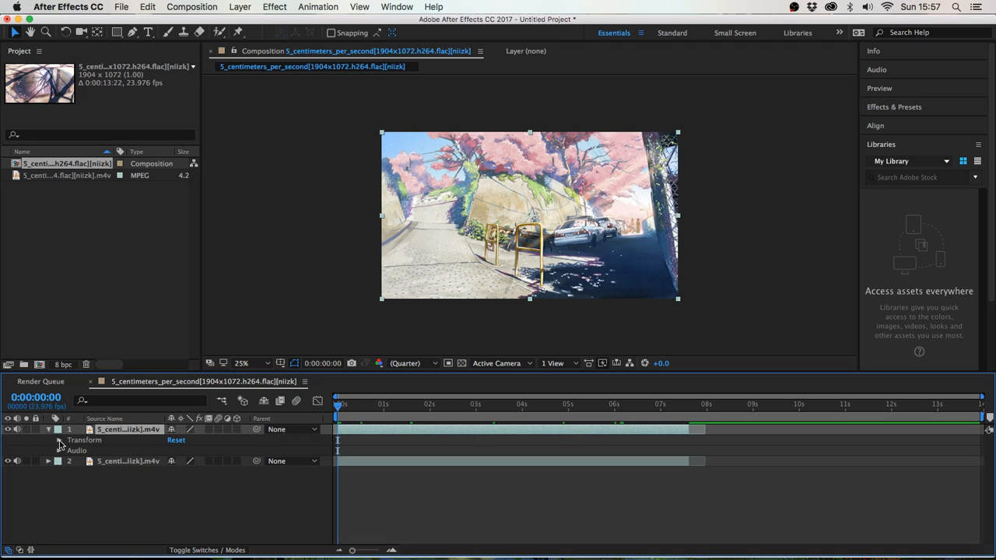
pyautogui.click(58, 441)
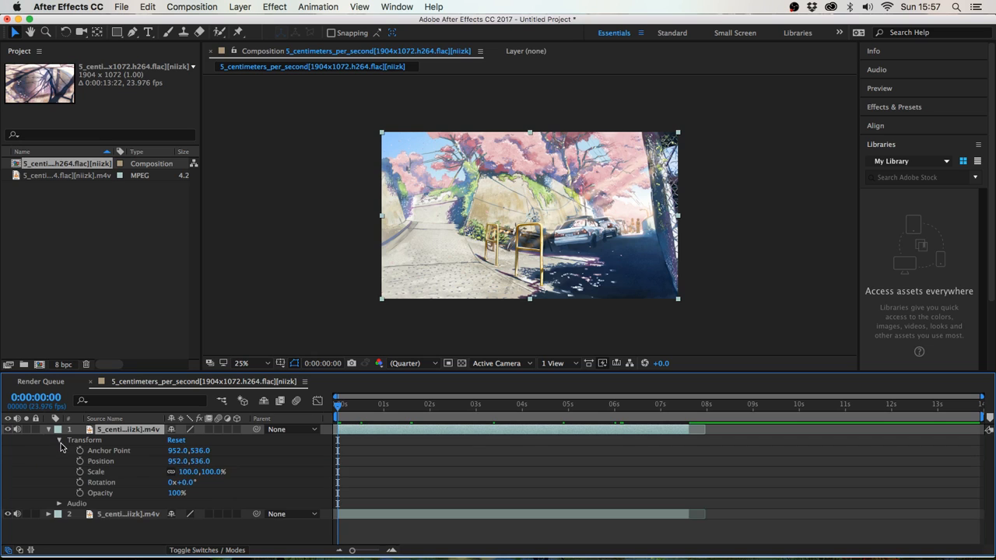
pyautogui.click(79, 493)
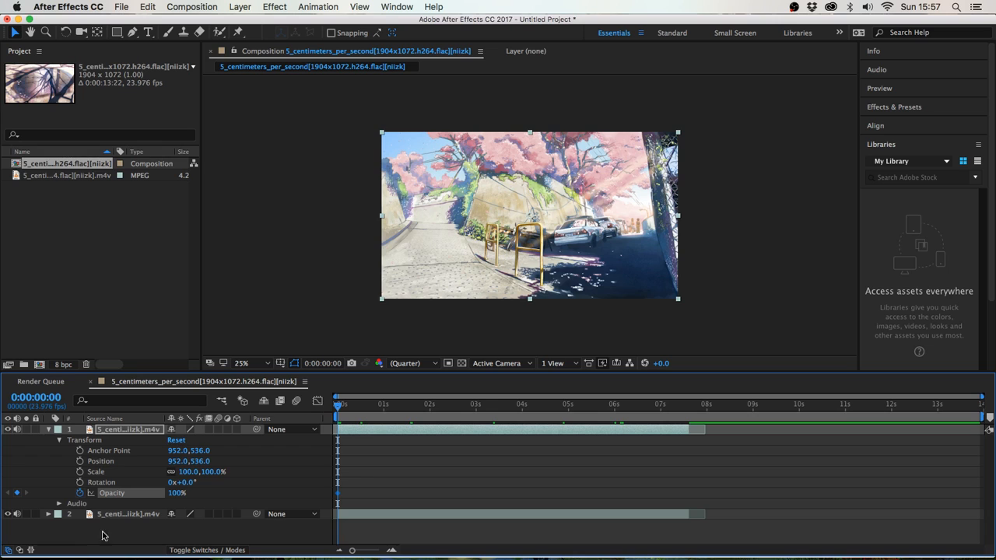
pyautogui.click(176, 493)
pyautogui.write('50')
pyautogui.press('Return')
# - Slide the upper copy along the timeline so it starts at 0:00:07:13, at the end of the lower copy
pyautogui.moveTo(336, 410); pyautogui.dragTo(684, 419)
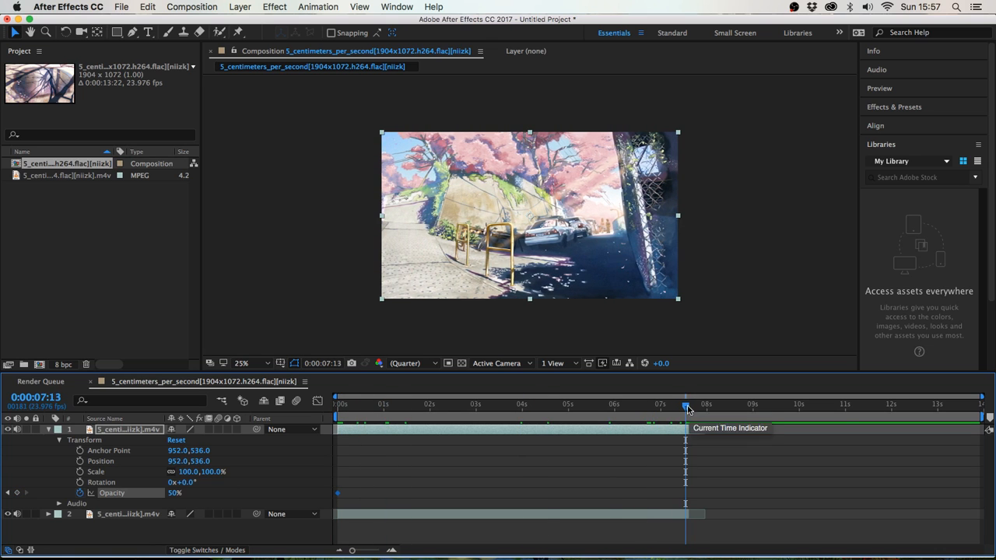
pyautogui.click(338, 429)
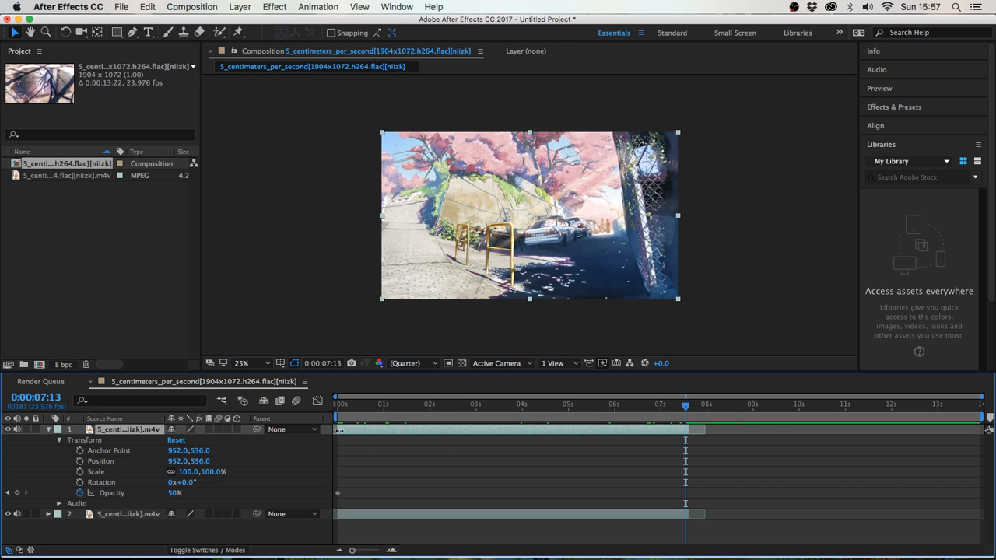
pyautogui.moveTo(346, 433); pyautogui.dragTo(695, 435)
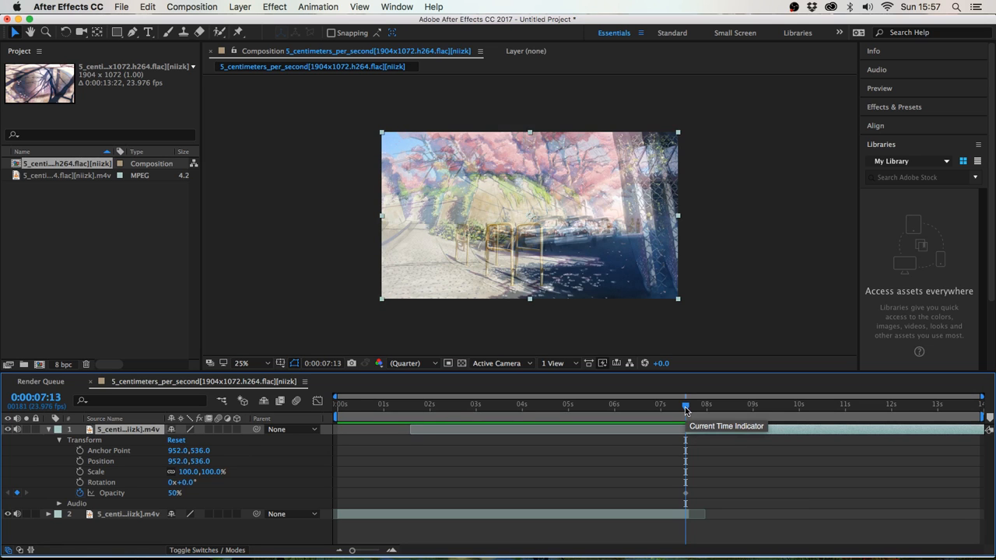
# - Select the lower copy and examine how the two overlapping frames differ at 0:00:07:13
pyautogui.click(687, 523)
pyautogui.click(686, 513)
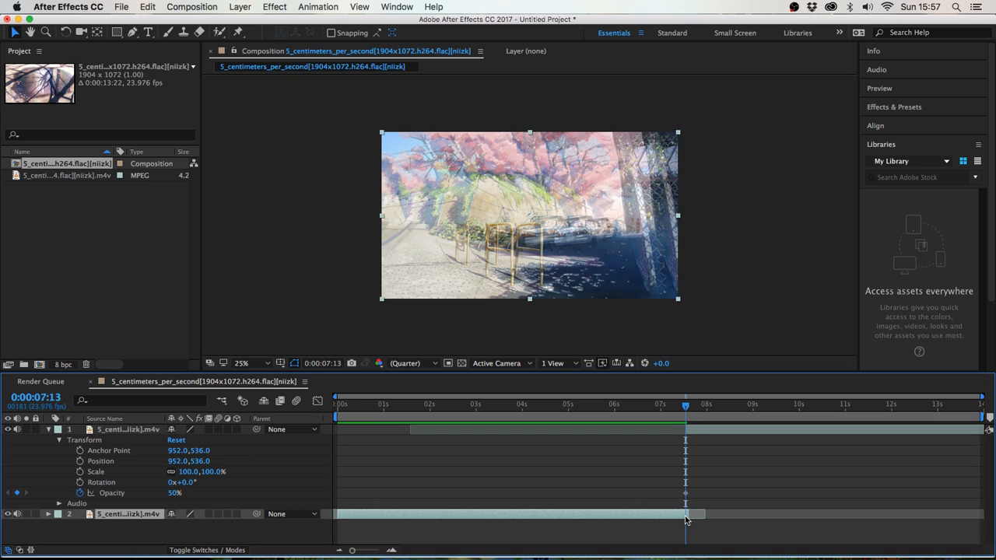
pyautogui.scroll(1, 544, 211)
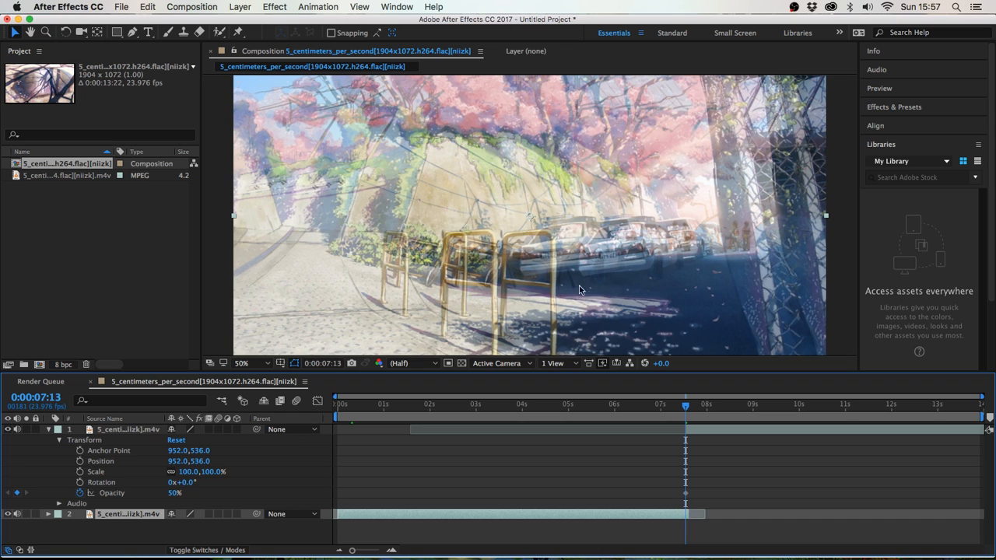
pyautogui.scroll(-1, 556, 289)
pyautogui.scroll(1, 556, 289)
pyautogui.scroll(-1, 556, 289)
pyautogui.scroll(1, 556, 289)
pyautogui.scroll(-1, 530, 211)
pyautogui.scroll(1, 537, 206)
pyautogui.scroll(-1, 517, 269)
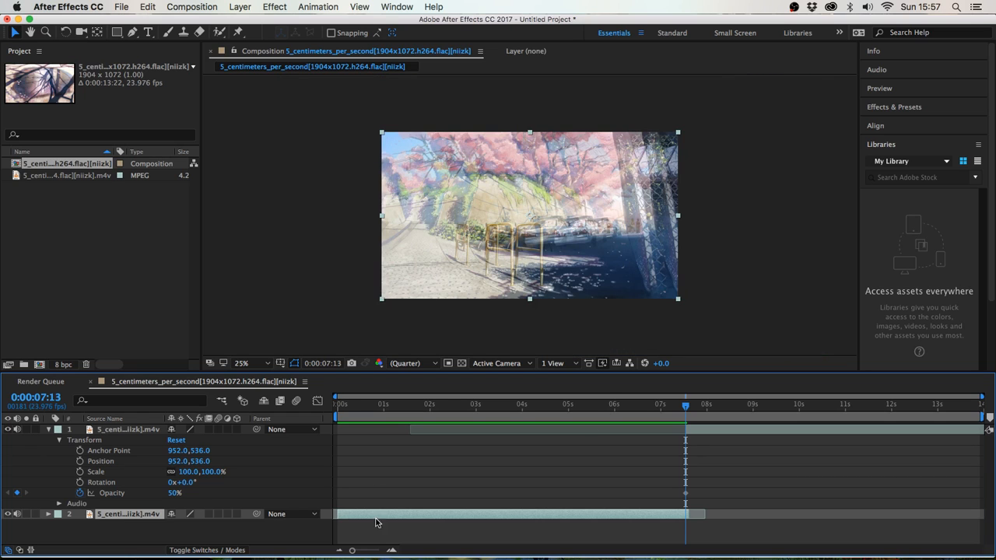
# - Collapse the upper copy's properties and lock that layer against accidental moves
pyautogui.click(49, 430)
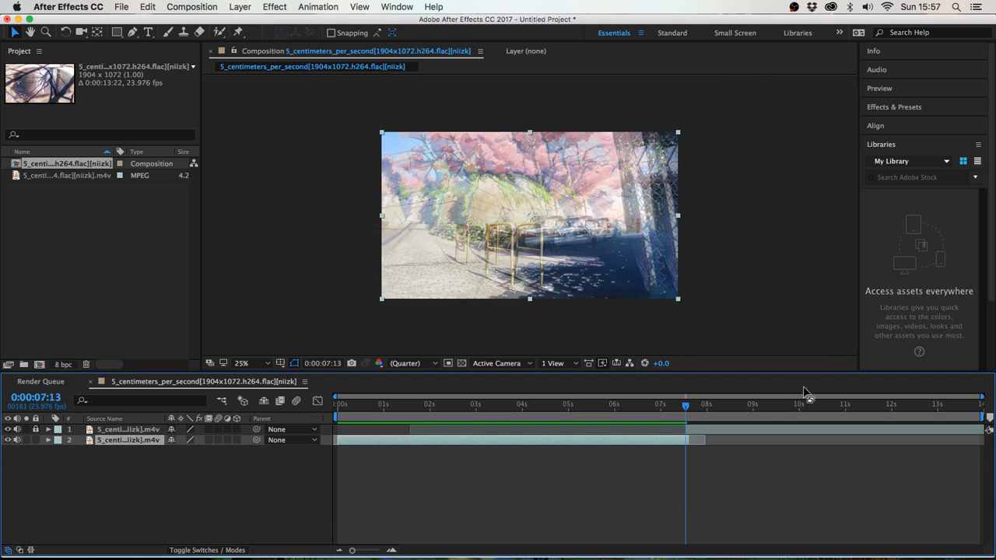
pyautogui.moveTo(685, 407)
pyautogui.mouseDown()
pyautogui.moveTo(644, 413)
pyautogui.moveTo(688, 411)
pyautogui.mouseUp()
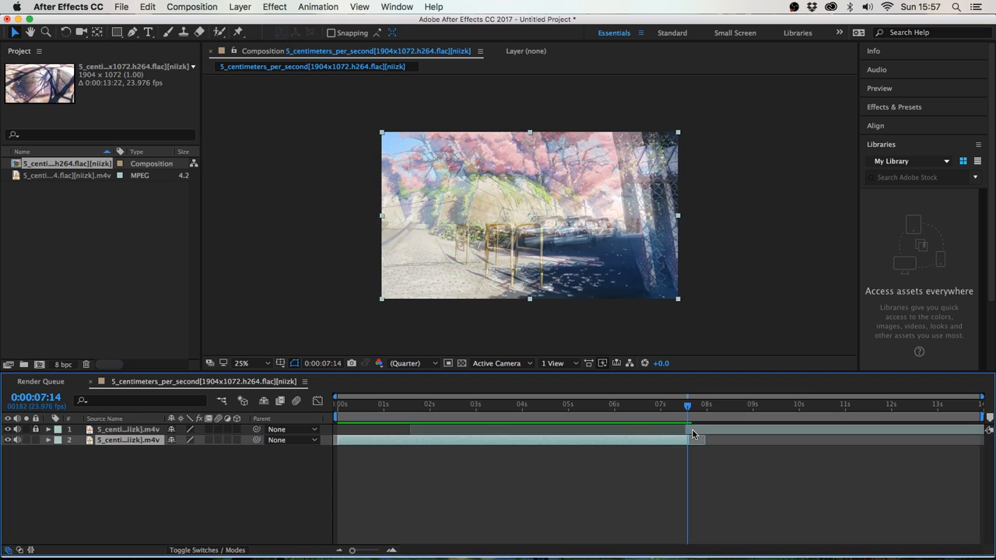
pyautogui.click(692, 433)
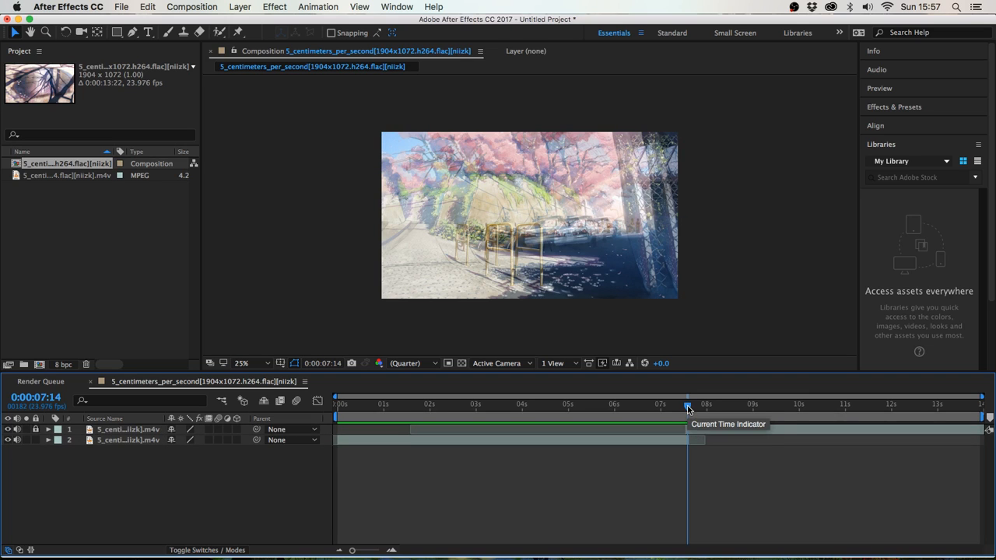
# - Add a Position keyframe to the lower street scene layer at 0:00:00:00
pyautogui.moveTo(687, 410); pyautogui.dragTo(339, 446)
pyautogui.click(340, 443)
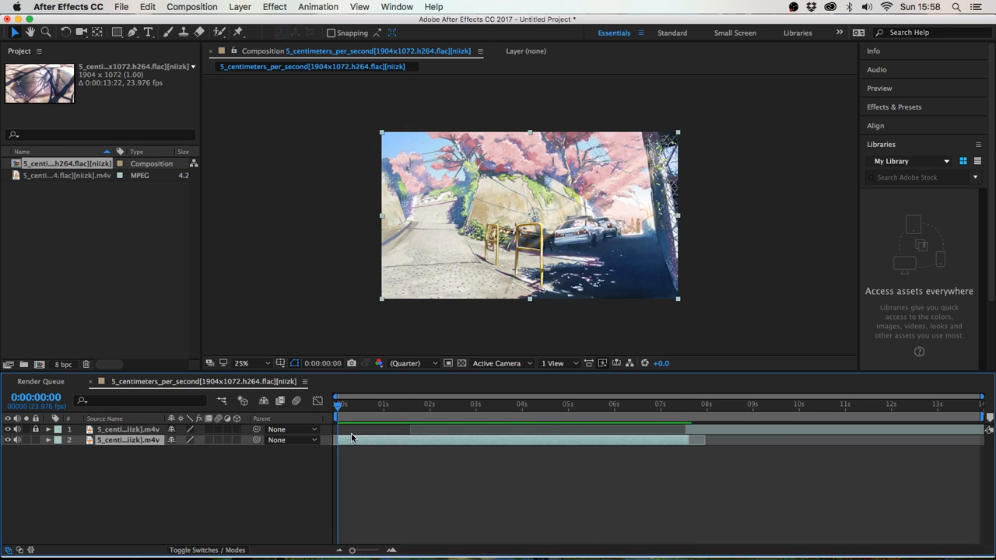
pyautogui.click(48, 440)
pyautogui.click(59, 451)
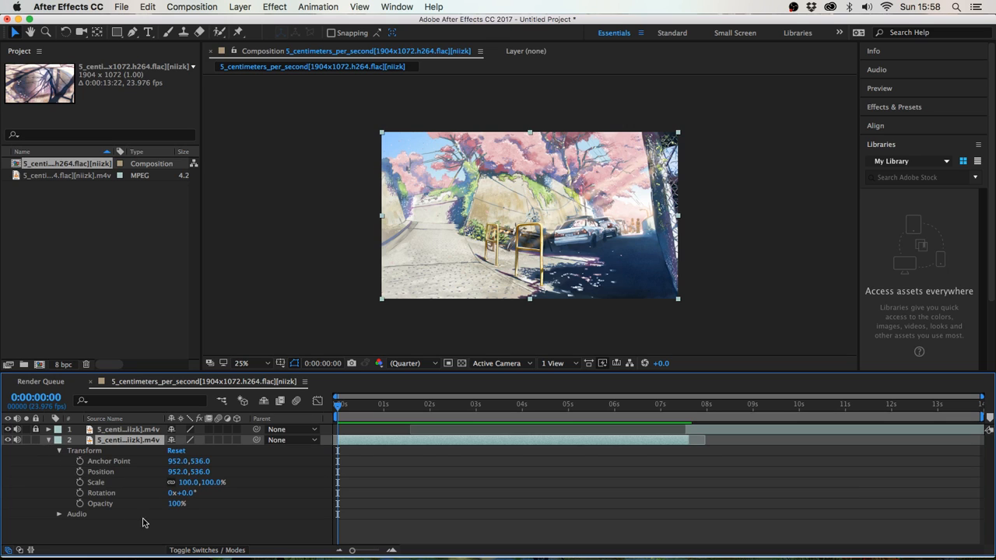
pyautogui.click(79, 472)
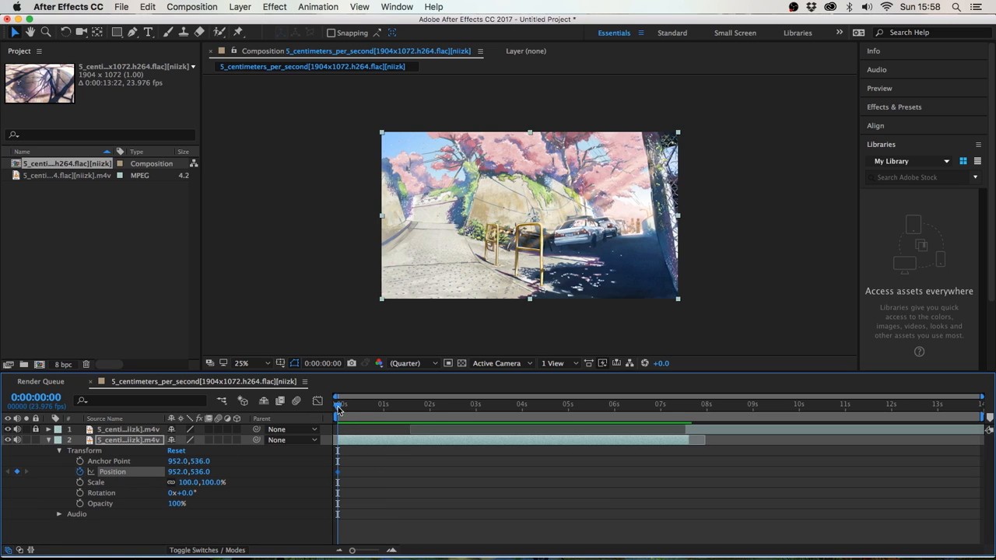
# - Add a Position keyframe to the lower layer at 0:00:07:13 and shift it horizontally to 1140, 536 to match the overlay
pyautogui.moveTo(339, 408); pyautogui.dragTo(686, 424)
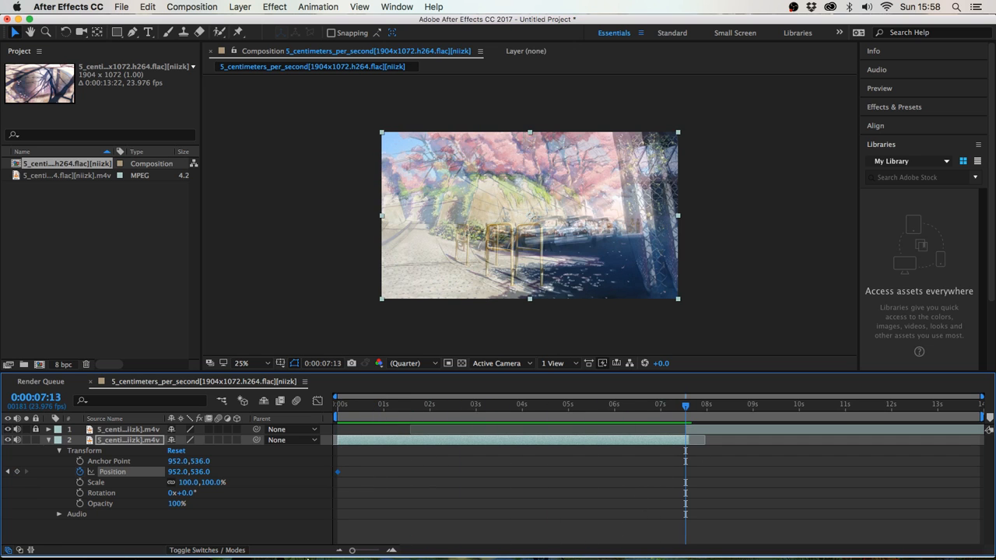
pyautogui.click(17, 471)
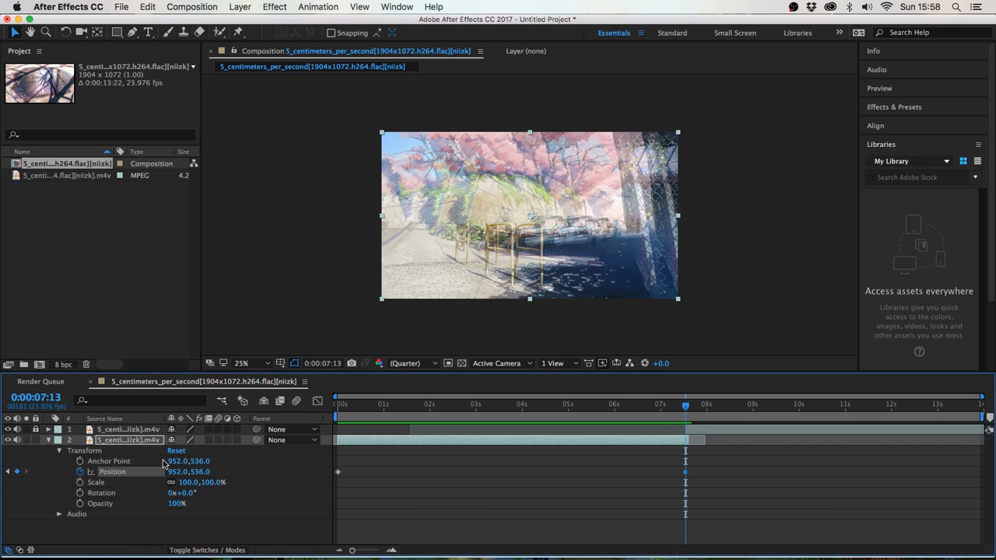
pyautogui.press('.')
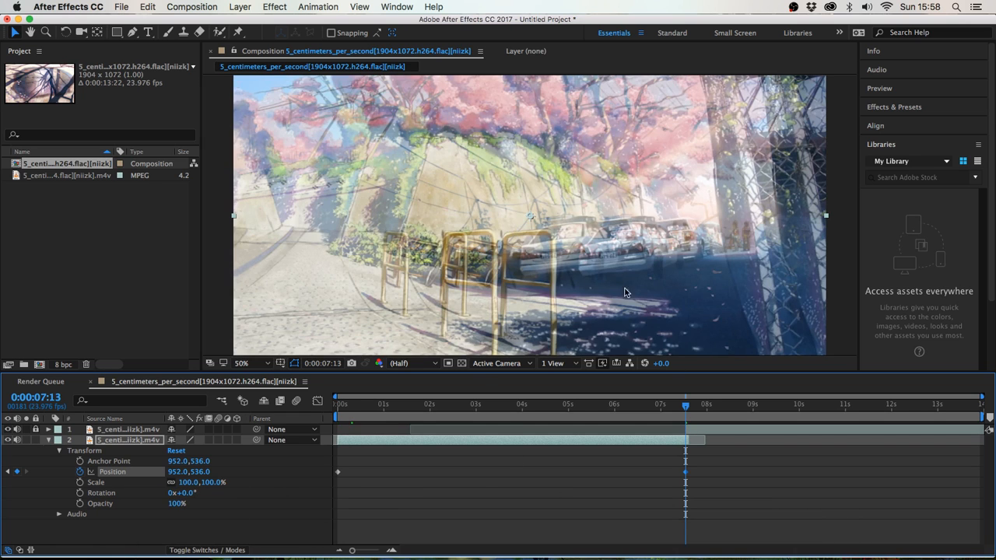
pyautogui.press(',')
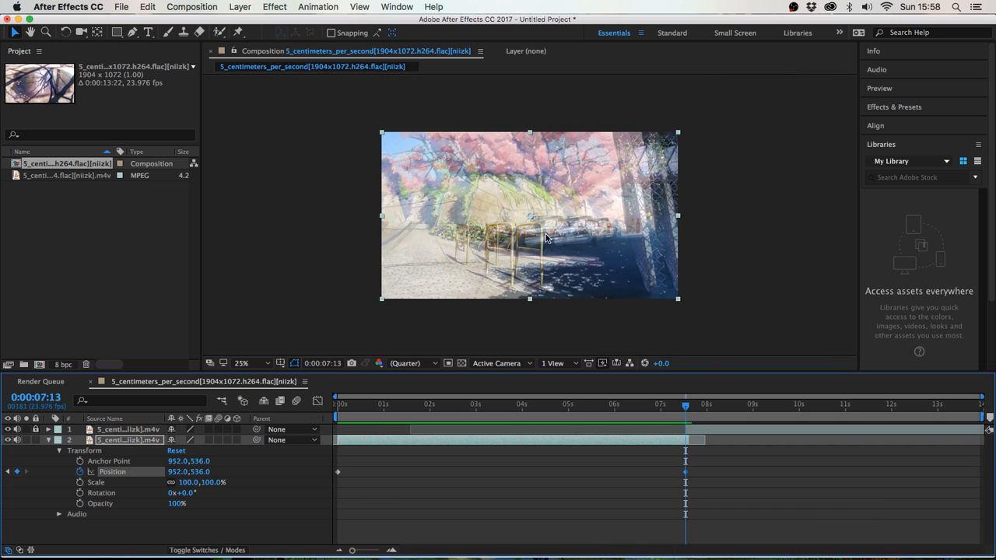
pyautogui.moveTo(542, 239); pyautogui.dragTo(575, 247)
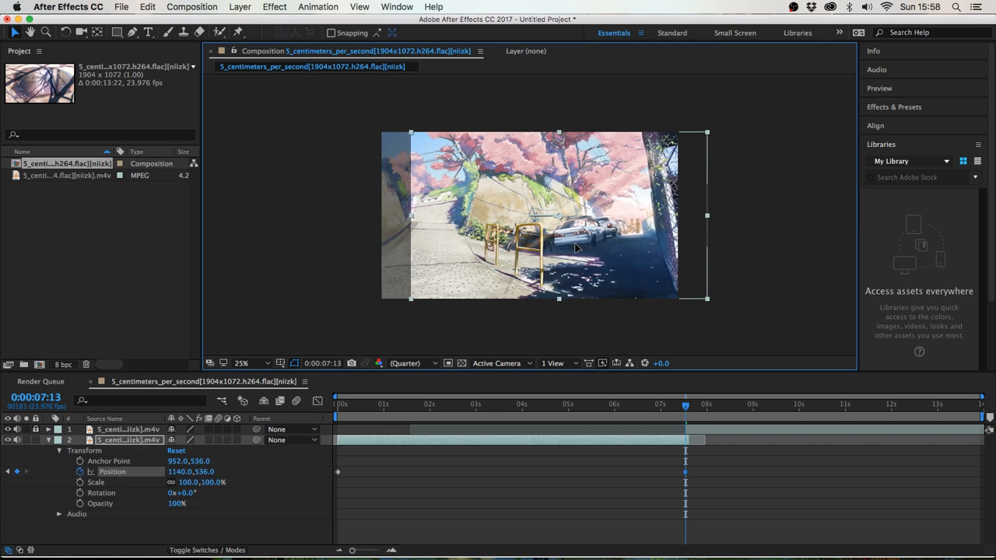
# - Fine-tune the lower layer's Position at 0:00:07:13 to 1142, 538 so it aligns with the semi-transparent copy
pyautogui.press('.')
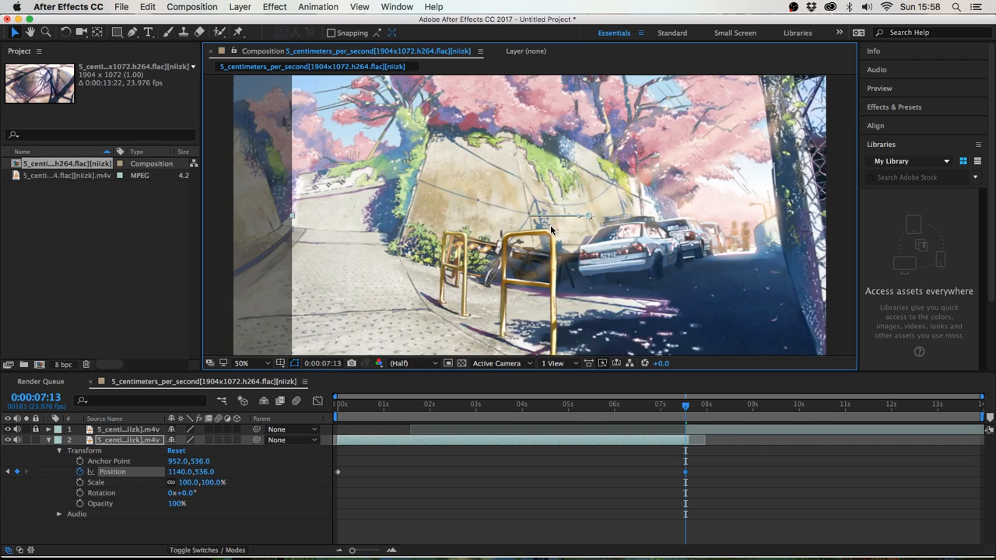
pyautogui.moveTo(602, 262)
pyautogui.mouseDown()
pyautogui.moveTo(553, 257)
pyautogui.moveTo(599, 259)
pyautogui.mouseUp()
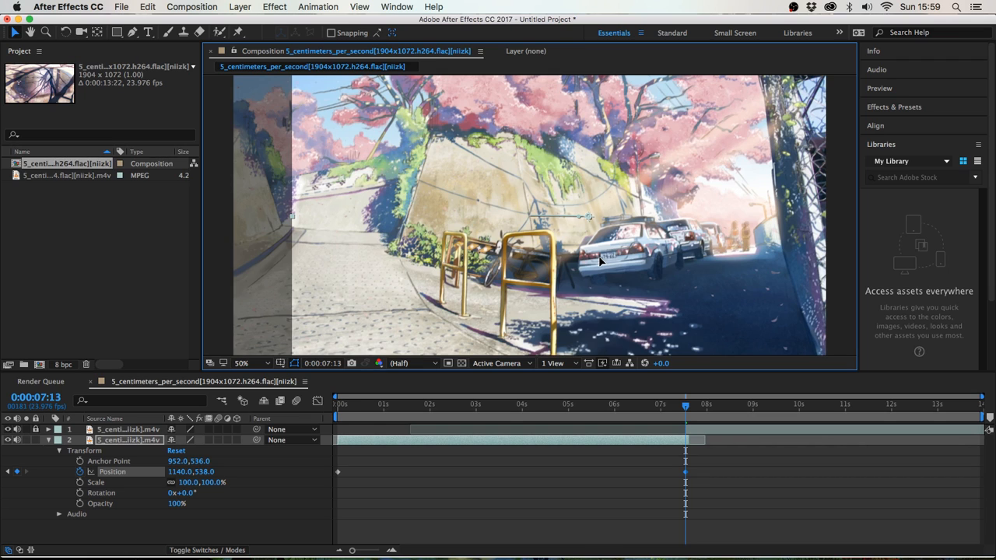
pyautogui.press('Right')
pyautogui.press('Right')
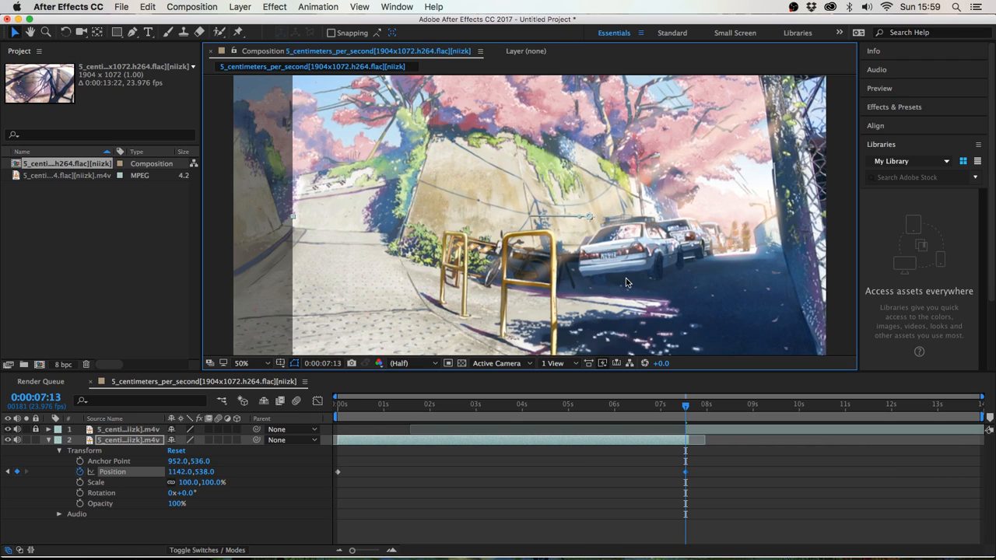
pyautogui.press('Right')
pyautogui.press('Right')
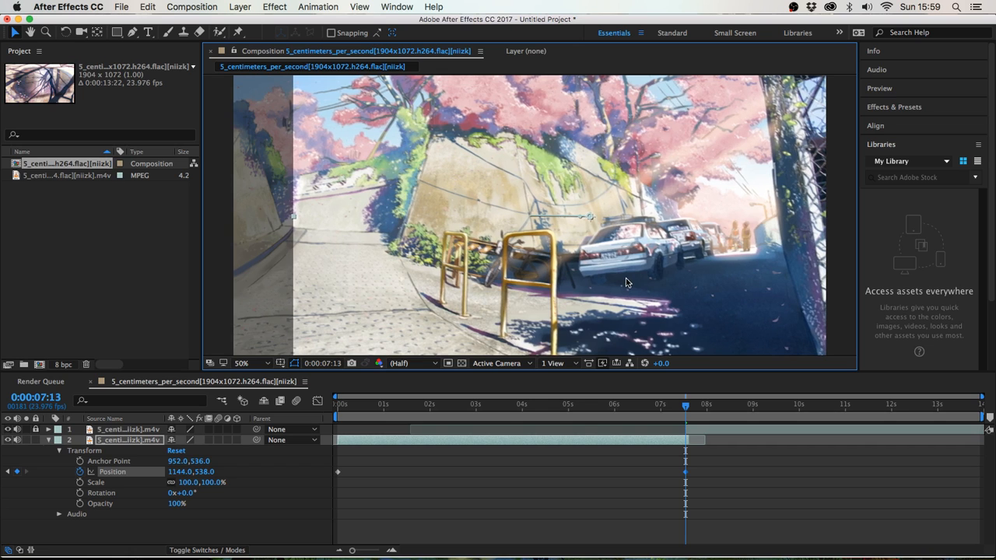
pyautogui.press('Left')
pyautogui.press('Left')
pyautogui.press('Left')
pyautogui.press('Left')
pyautogui.press('Right')
pyautogui.press('Right')
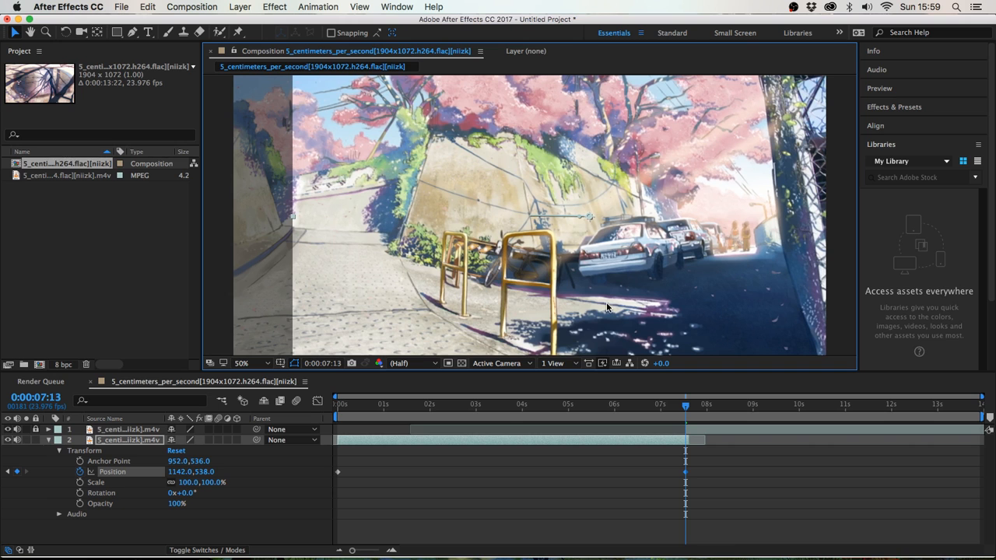
# - Preview the position animation from 0:00:00:00 to the end of the lower layer
pyautogui.scroll(-1, 644, 260)
pyautogui.scroll(1, 595, 272)
pyautogui.moveTo(685, 406); pyautogui.dragTo(337, 404)
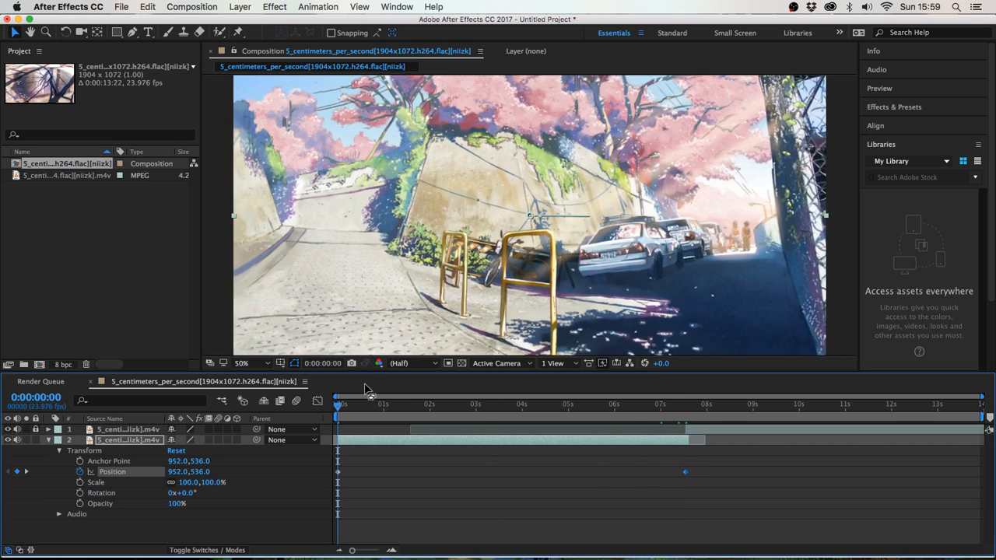
pyautogui.press('space')
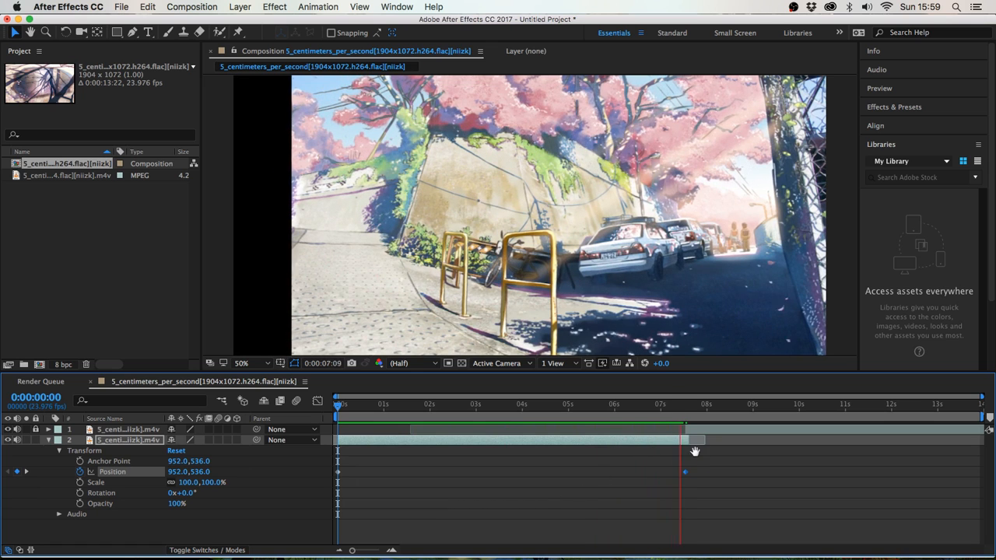
pyautogui.press('space')
# - Collapse the lower layer's properties, then unlock and delete the semi-transparent upper copy
pyautogui.click(48, 440)
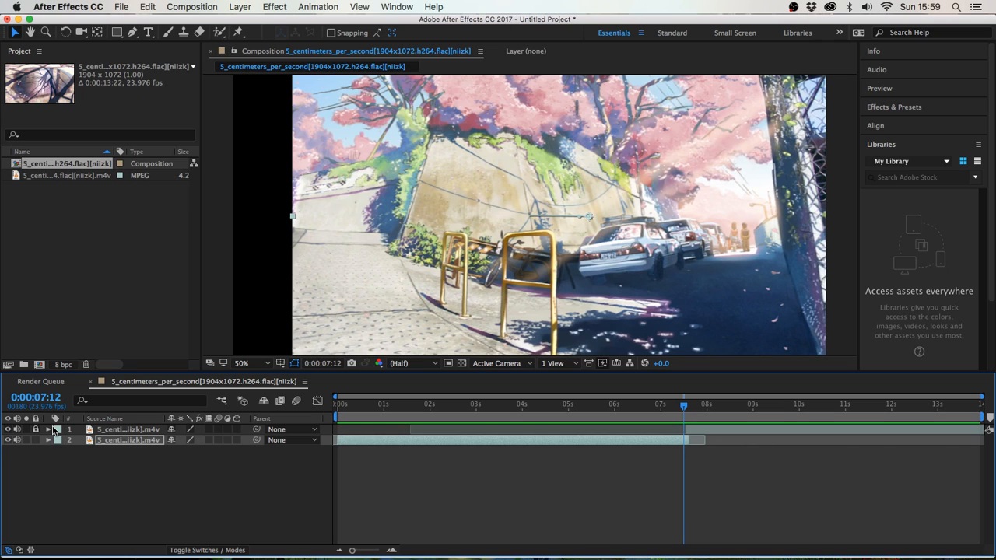
pyautogui.click(35, 430)
pyautogui.click(92, 430)
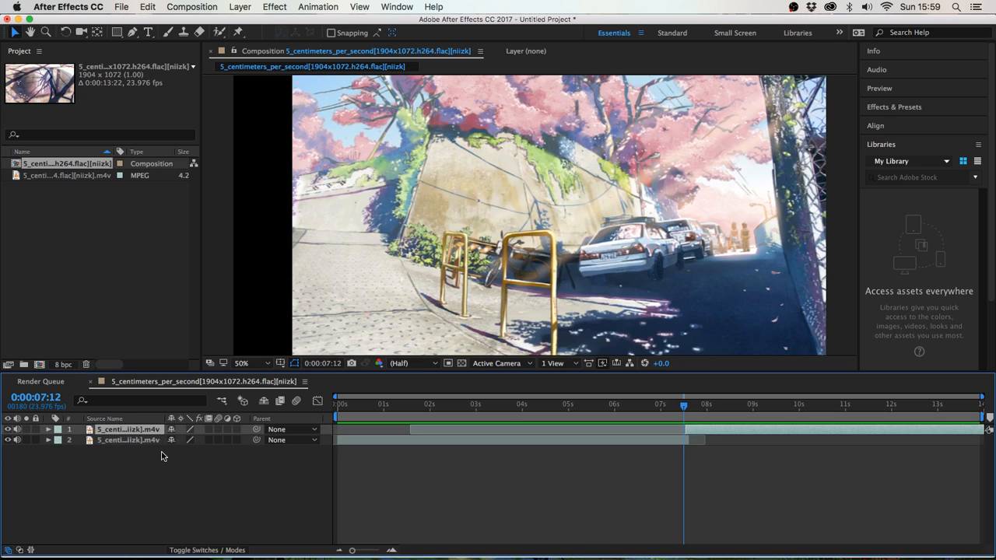
pyautogui.press('Delete')
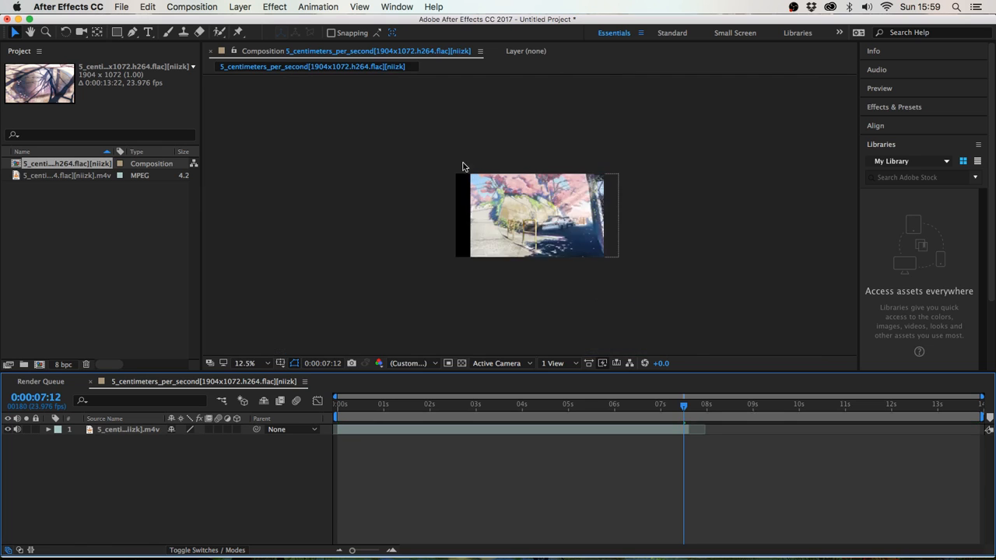
# - Select the remaining street scene layer and add the composition to the render queue
pyautogui.scroll(-2, 465, 165)
pyautogui.click(502, 431)
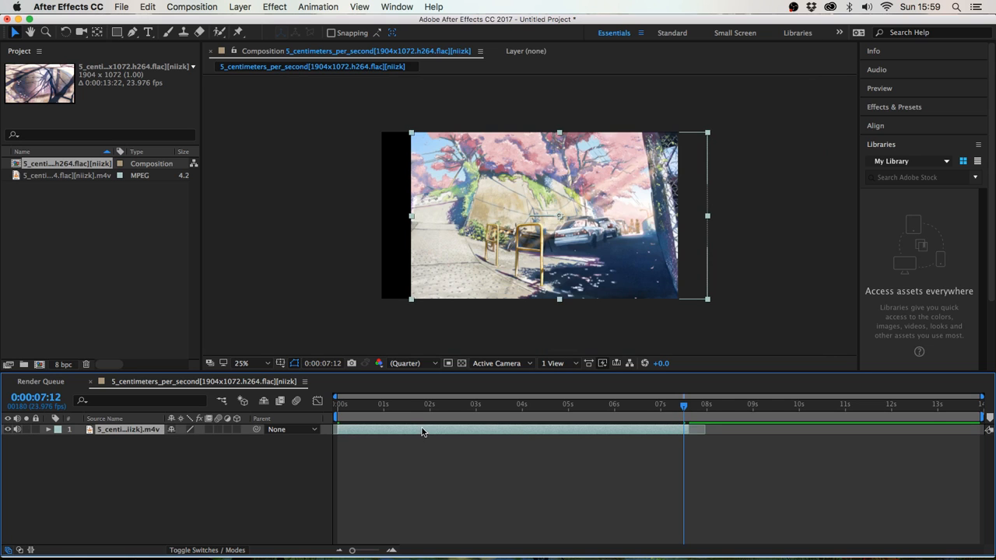
pyautogui.click(123, 6)
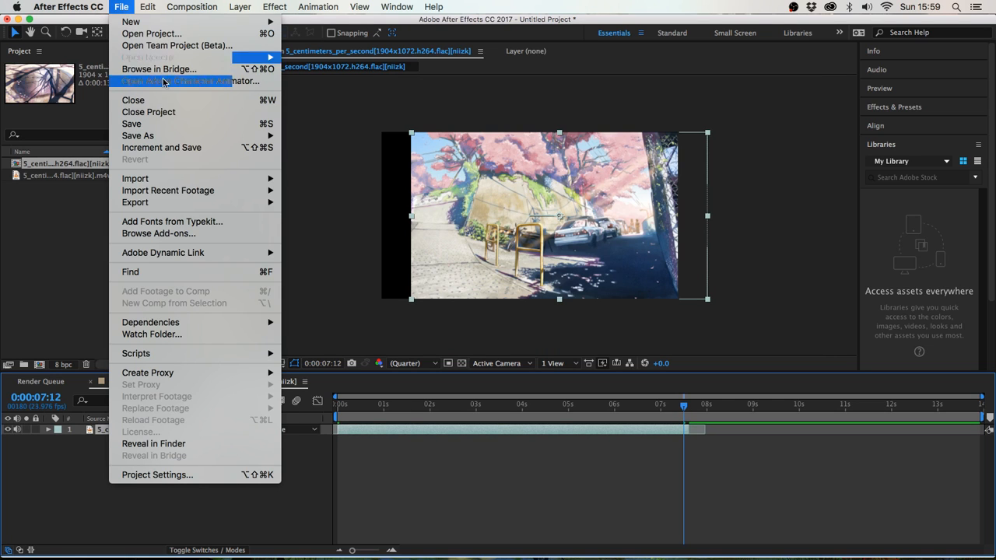
pyautogui.moveTo(203, 205)
pyautogui.click(357, 214)
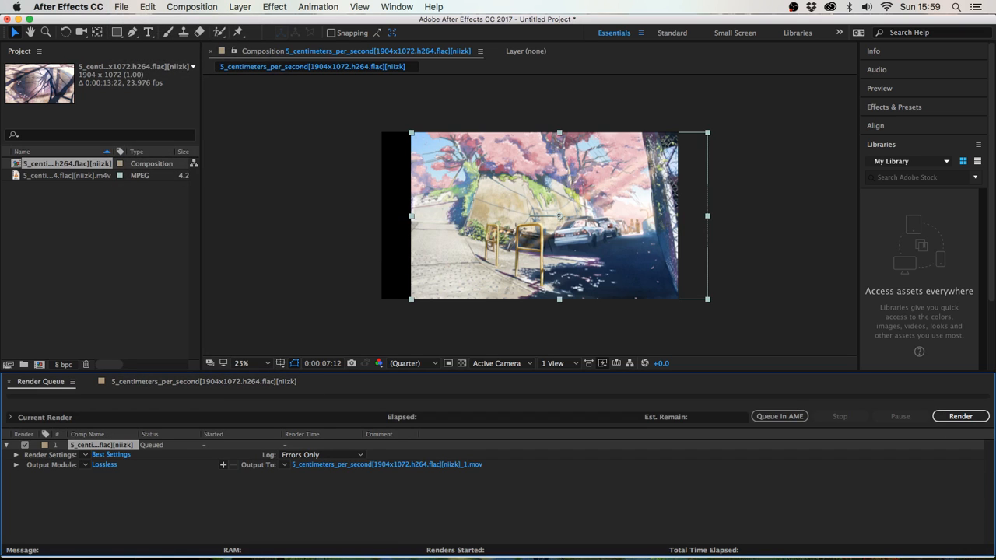
# - Check the output destination without changing it, and render the queued composition with the Lossless output module
pyautogui.click(311, 466)
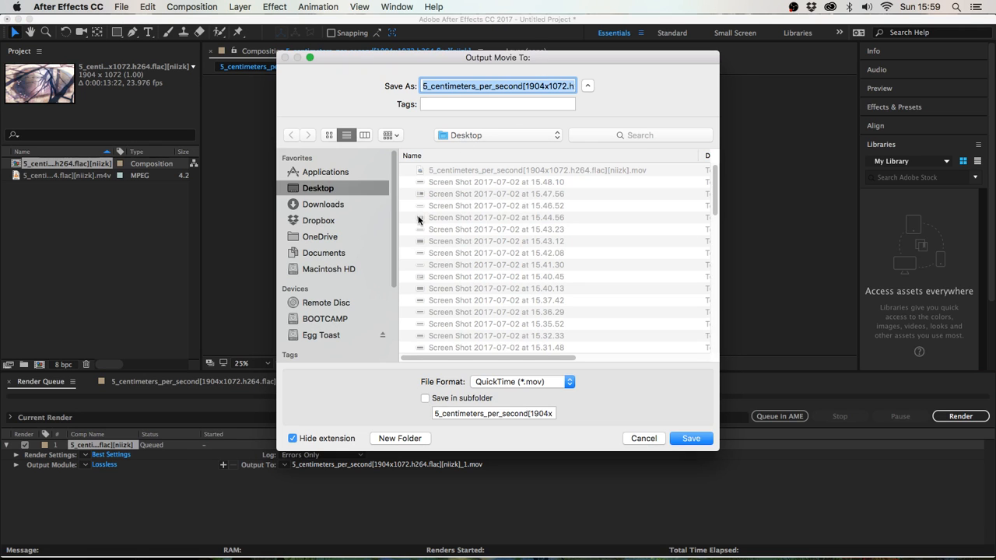
pyautogui.press('Escape')
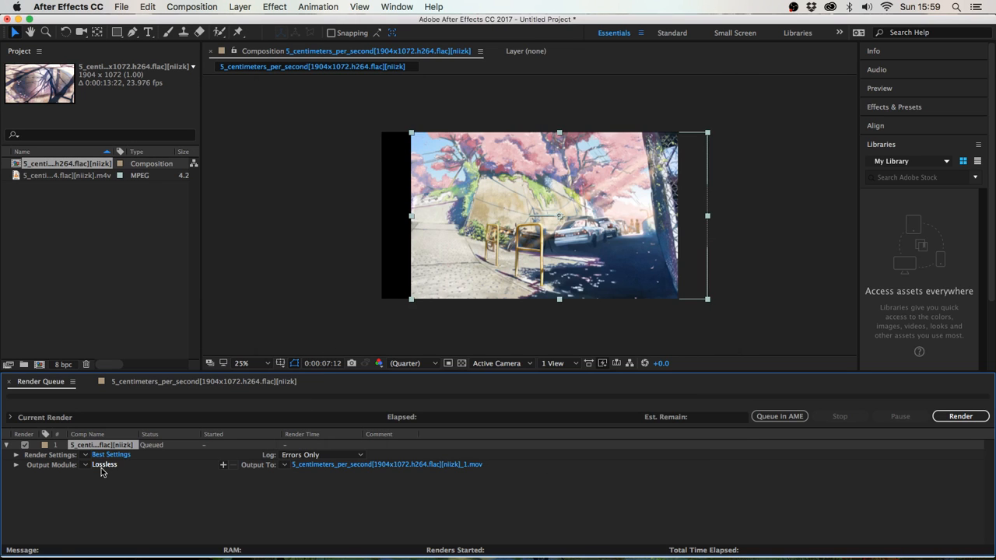
pyautogui.click(958, 416)
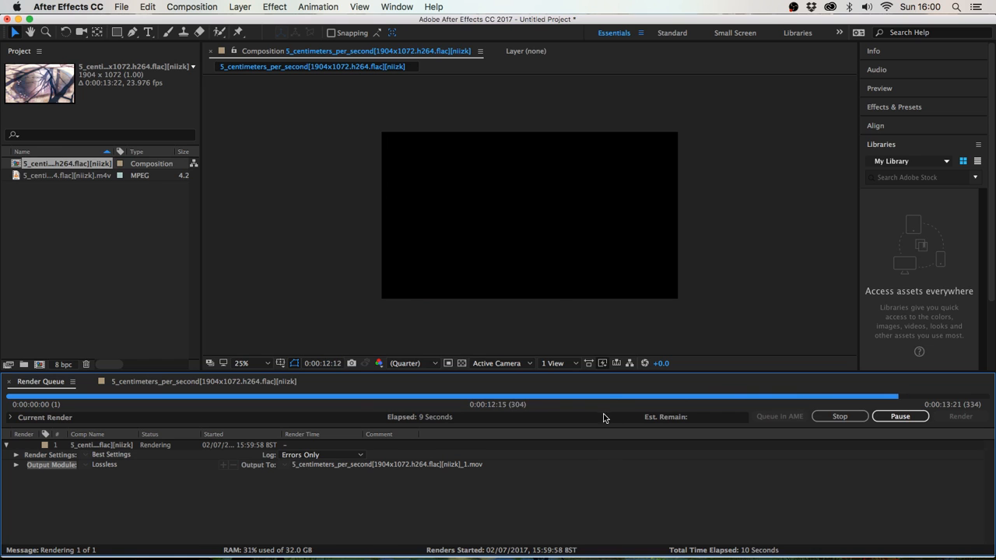
# - Switch to Photoshop and choose 5_centimeters_per_second[1904x1072.h264.flac][niizk]_1.mov from the Desktop for importing video frames to layers
pyautogui.moveTo(609, 547)
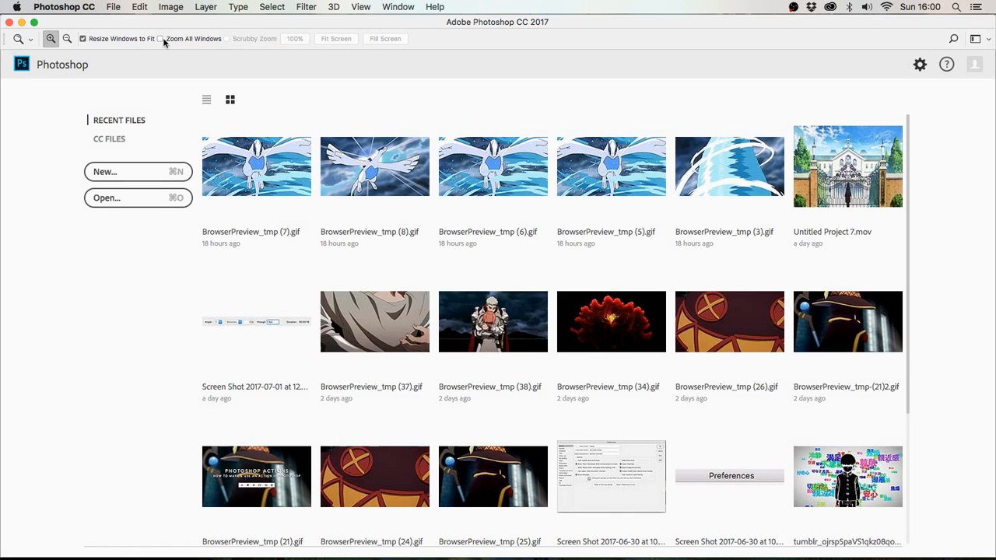
pyautogui.click(116, 6)
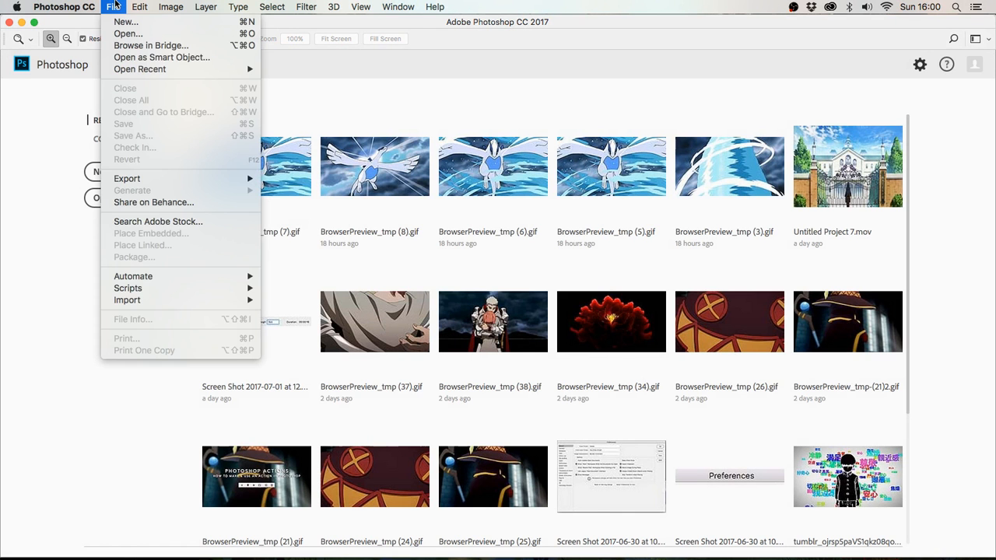
pyautogui.moveTo(174, 299)
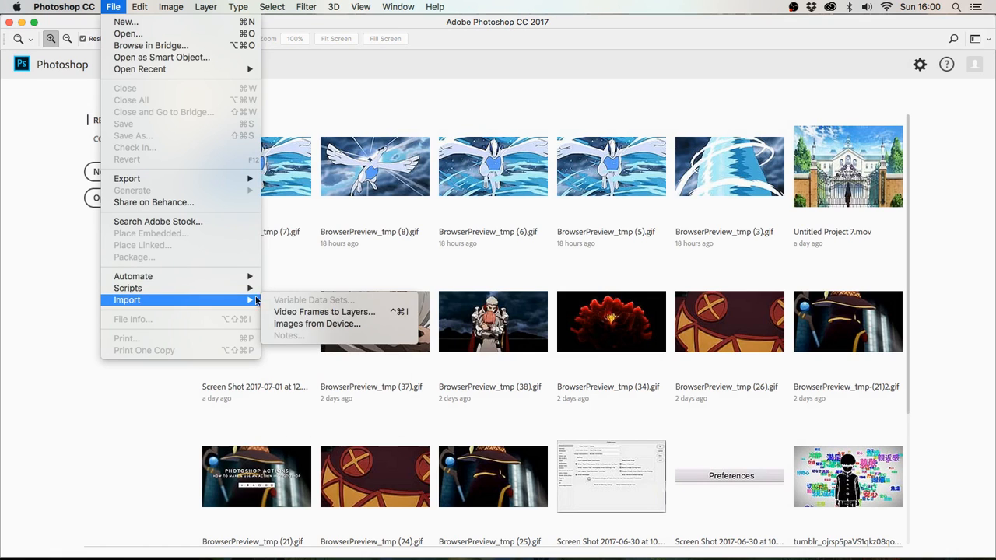
pyautogui.click(285, 312)
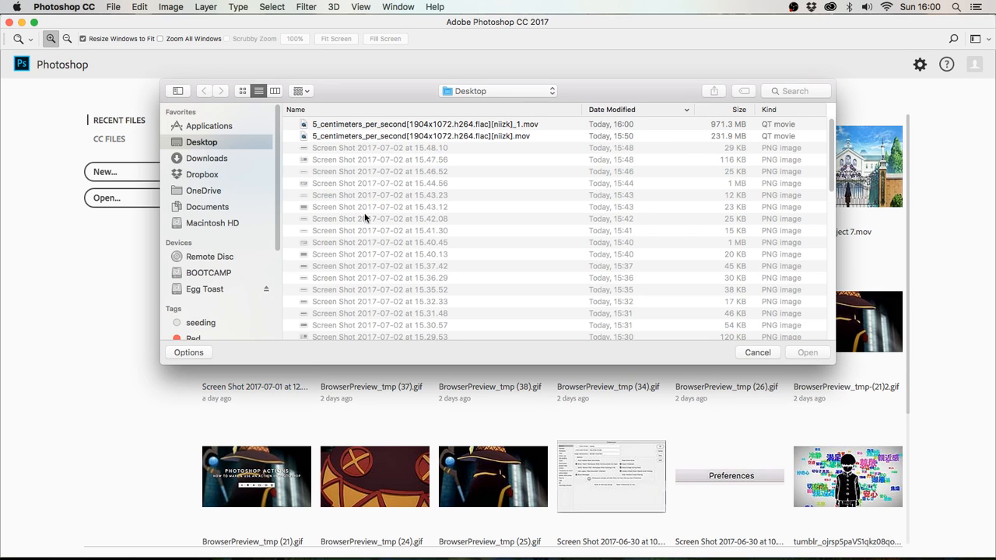
pyautogui.click(473, 124)
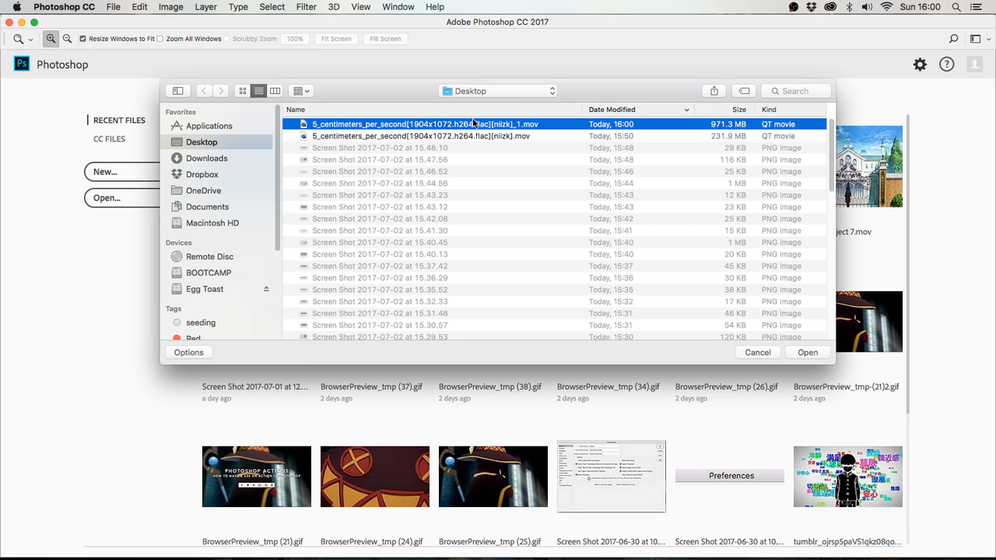
pyautogui.doubleClick(378, 127)
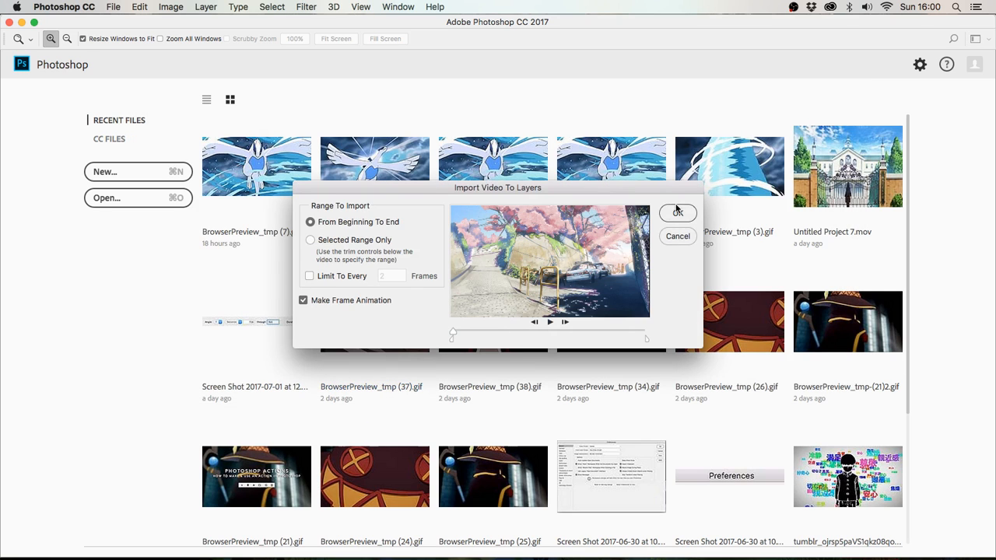
# - Dismiss the full-length import, trim the range's end to roughly the first half of the video, and import that range as a frame animation
pyautogui.click(677, 213)
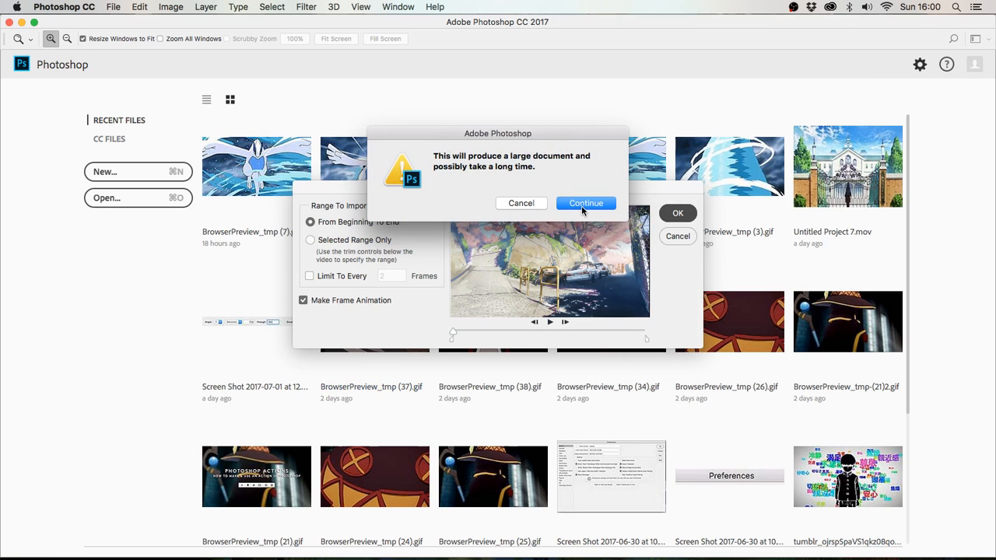
pyautogui.click(522, 203)
pyautogui.moveTo(452, 340); pyautogui.dragTo(362, 339)
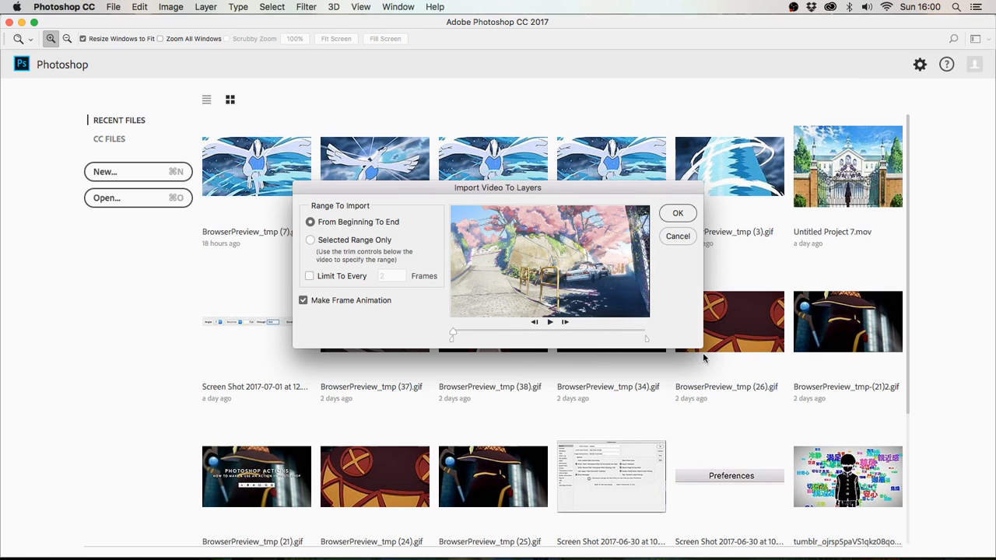
pyautogui.moveTo(643, 339); pyautogui.dragTo(557, 344)
pyautogui.click(677, 215)
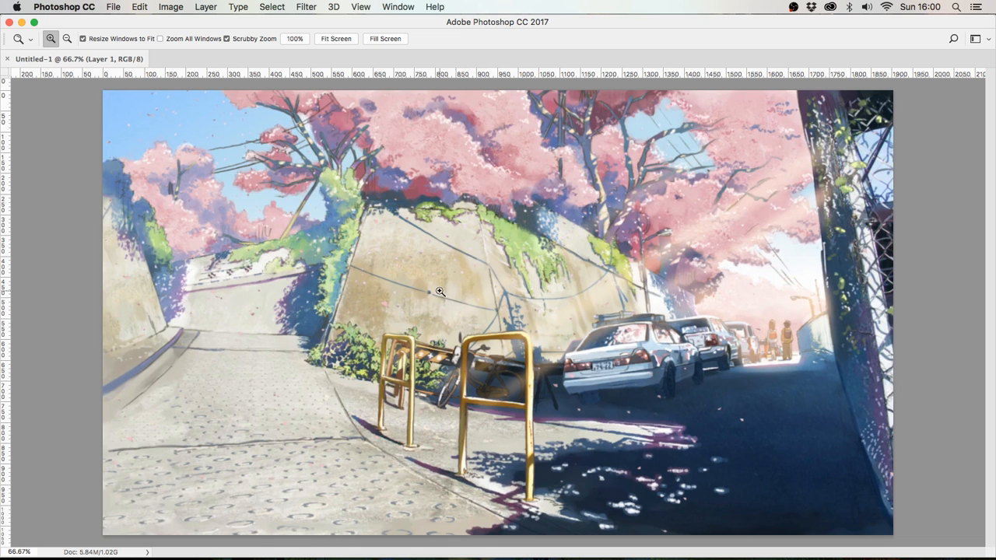
# - Switch to the Gifmaking workspace
pyautogui.click(972, 38)
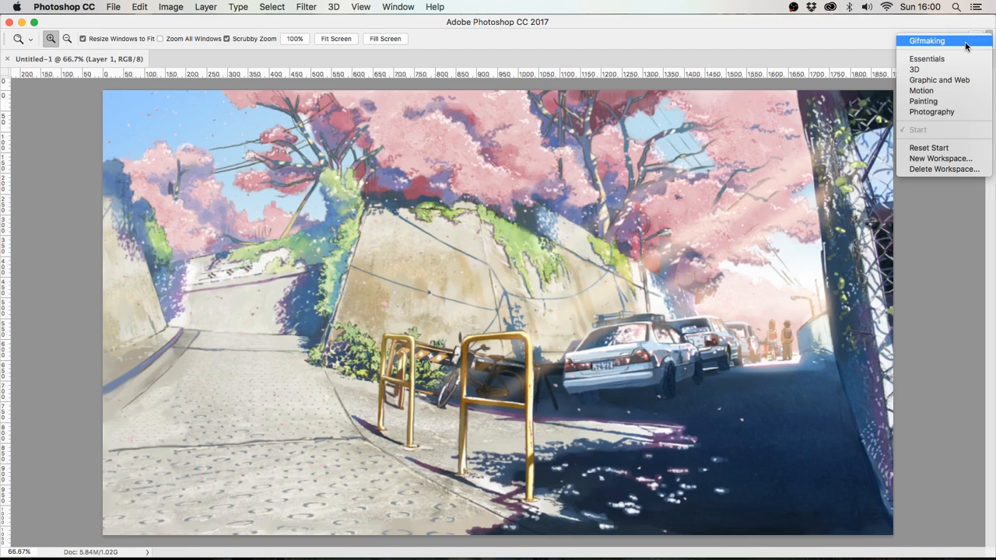
pyautogui.click(964, 43)
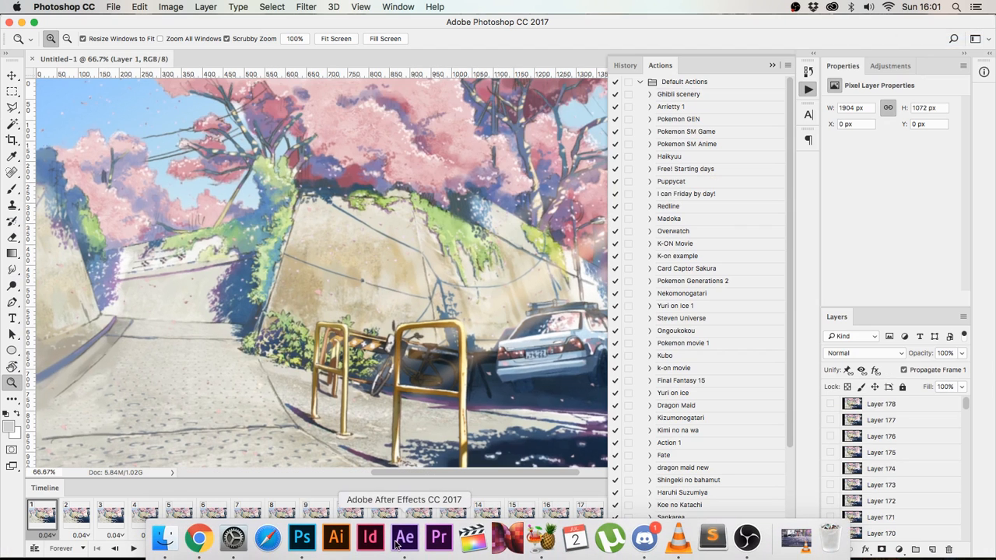
# - Switch to After Effects and shorten the composition's work area to end shortly after 0:00:07:12
pyautogui.click(402, 538)
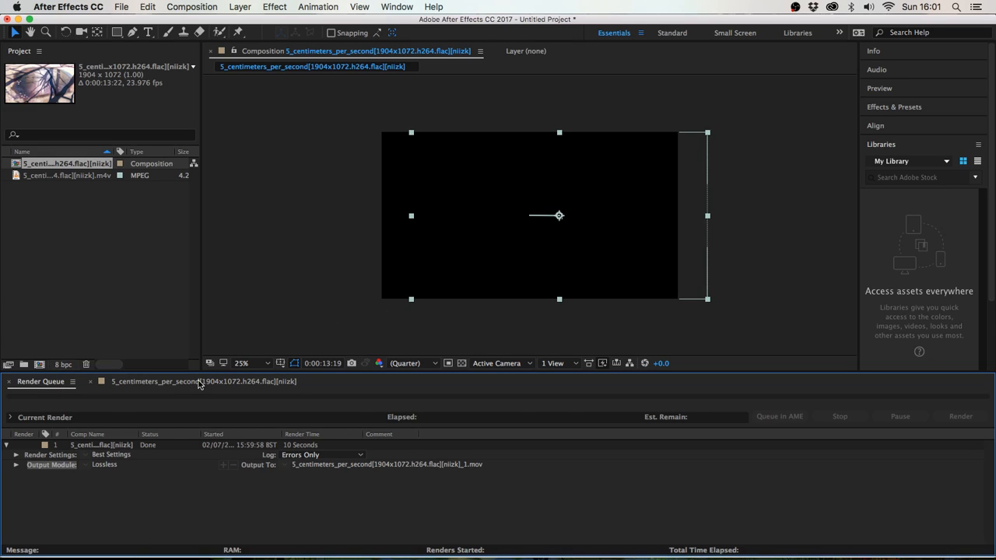
pyautogui.click(198, 382)
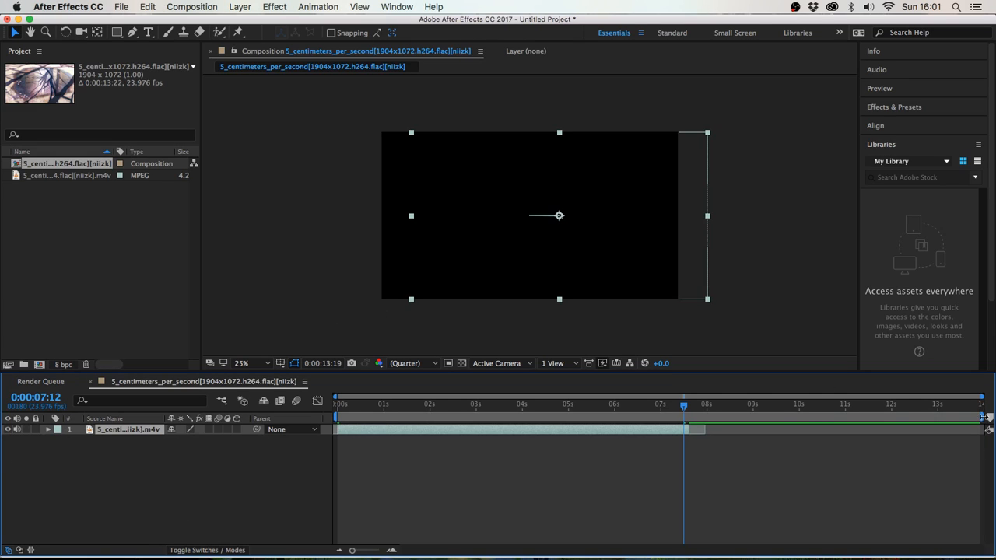
pyautogui.moveTo(984, 417); pyautogui.dragTo(688, 417)
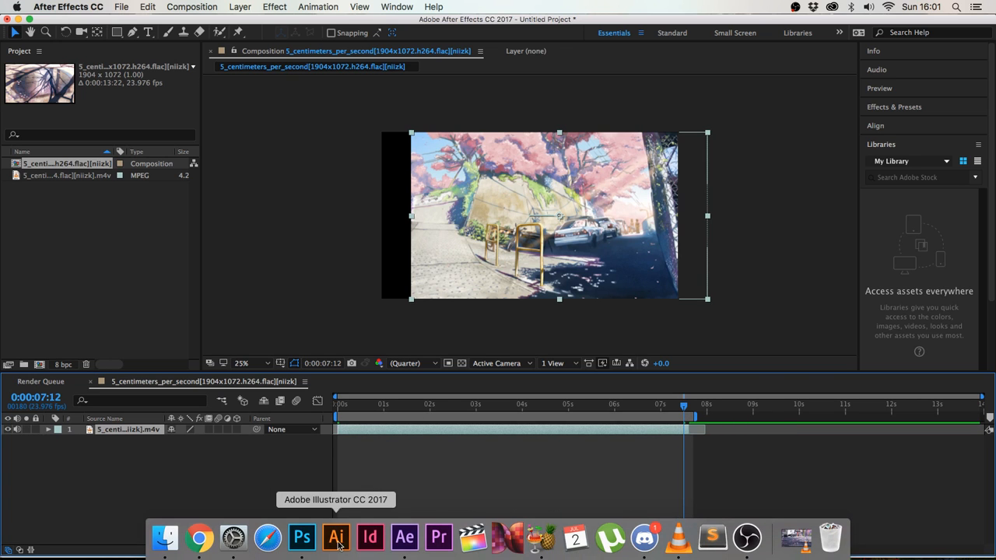
# - Return to Photoshop, fit the image to the screen, and collapse the Actions list that covers the canvas
pyautogui.click(333, 541)
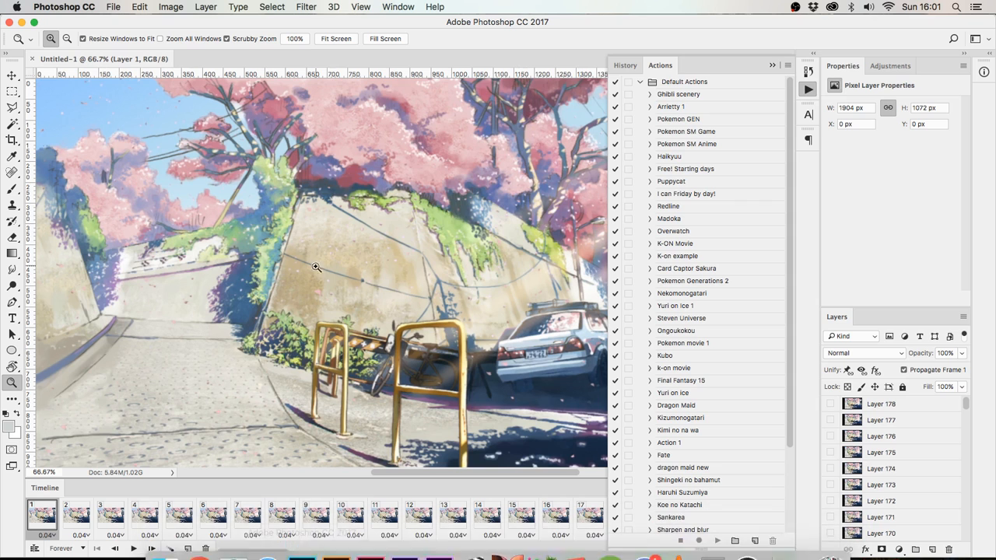
pyautogui.click(334, 39)
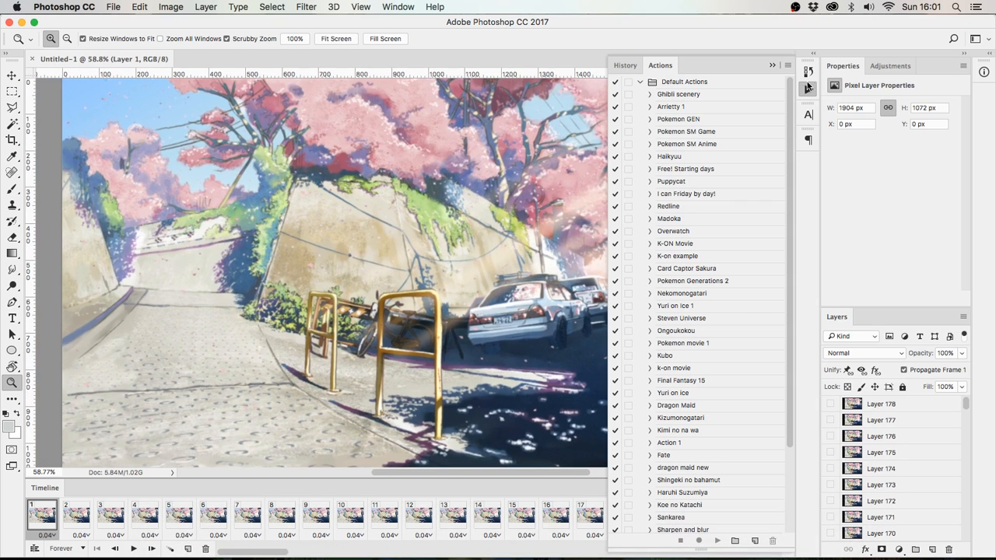
pyautogui.click(807, 87)
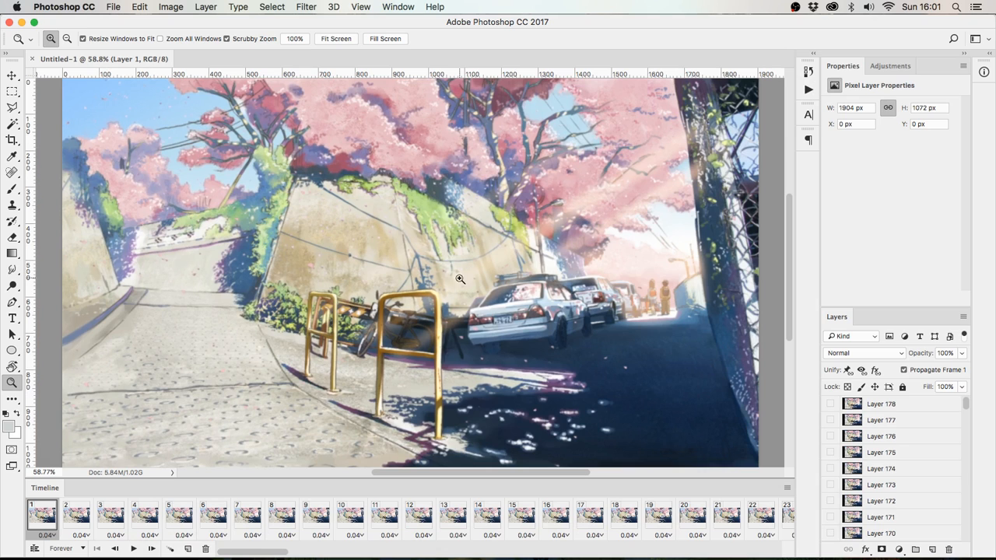
# - Select frame 178 at the end of the animation and inspect the picture's edges for empty areas
pyautogui.moveTo(232, 552); pyautogui.dragTo(753, 547)
pyautogui.click(776, 515)
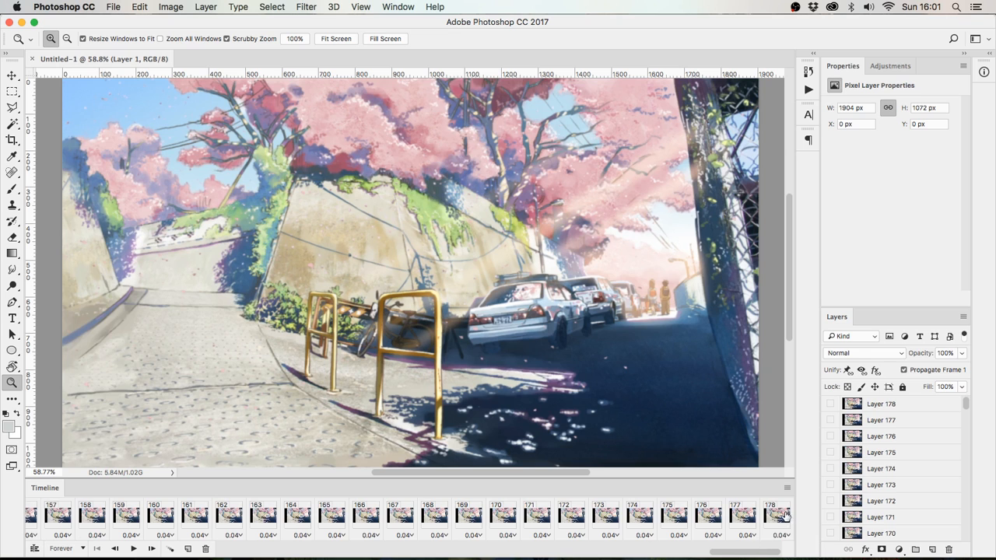
pyautogui.scroll(-5, 118, 318)
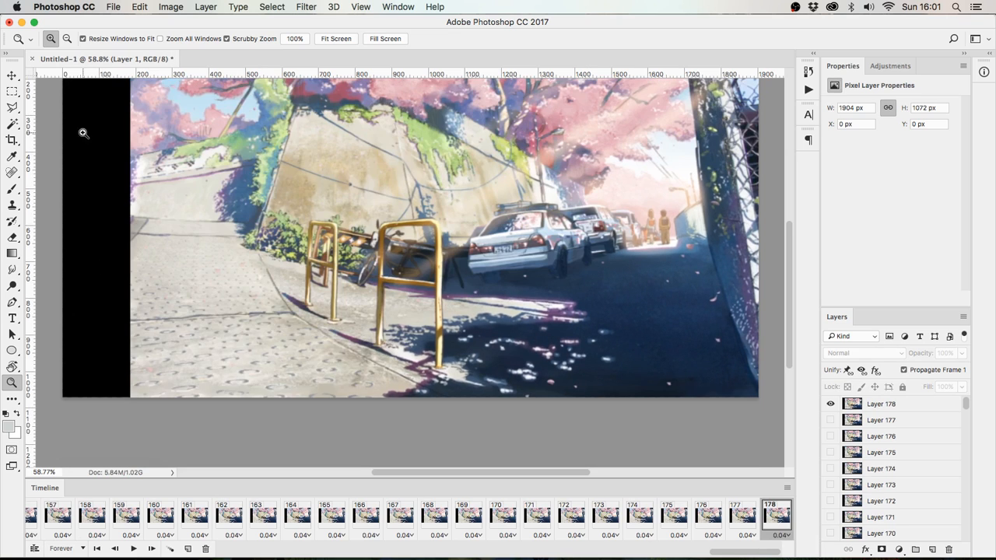
pyautogui.scroll(6, 83, 133)
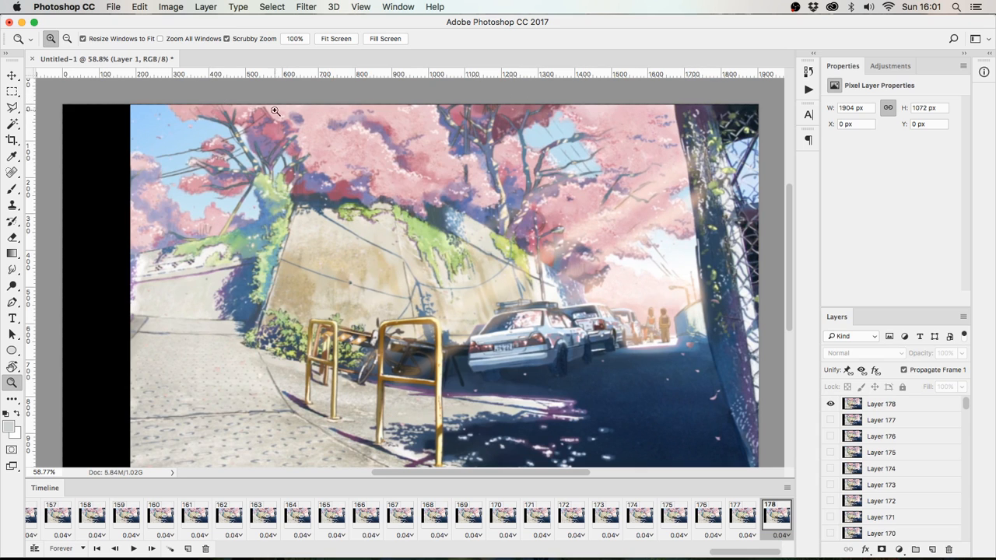
pyautogui.scroll(-3, 171, 109)
pyautogui.scroll(2, 143, 180)
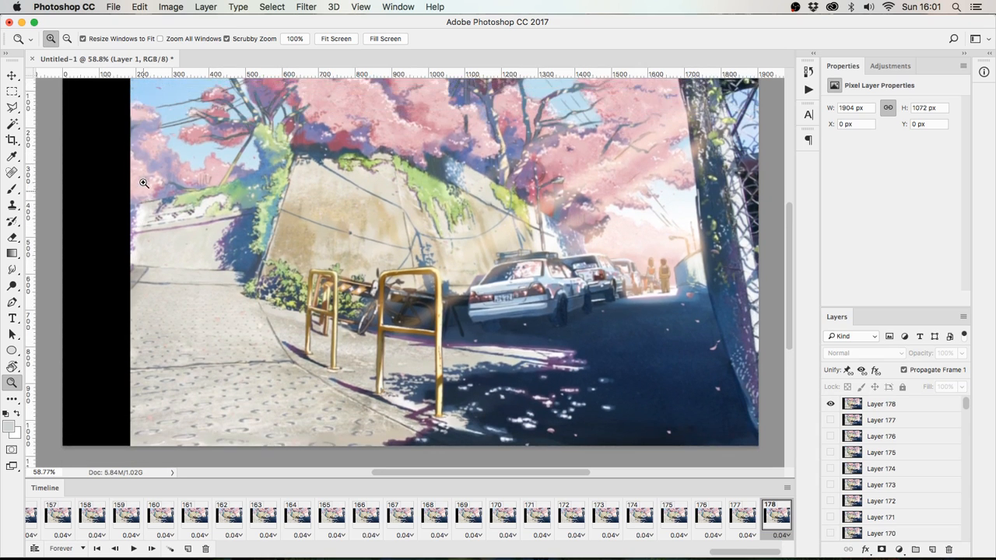
pyautogui.scroll(1, 143, 182)
# - Crop the canvas to a rectangular selection of about 1697 × 1051 px that excludes the black strip, and preview the animation
pyautogui.click(12, 92)
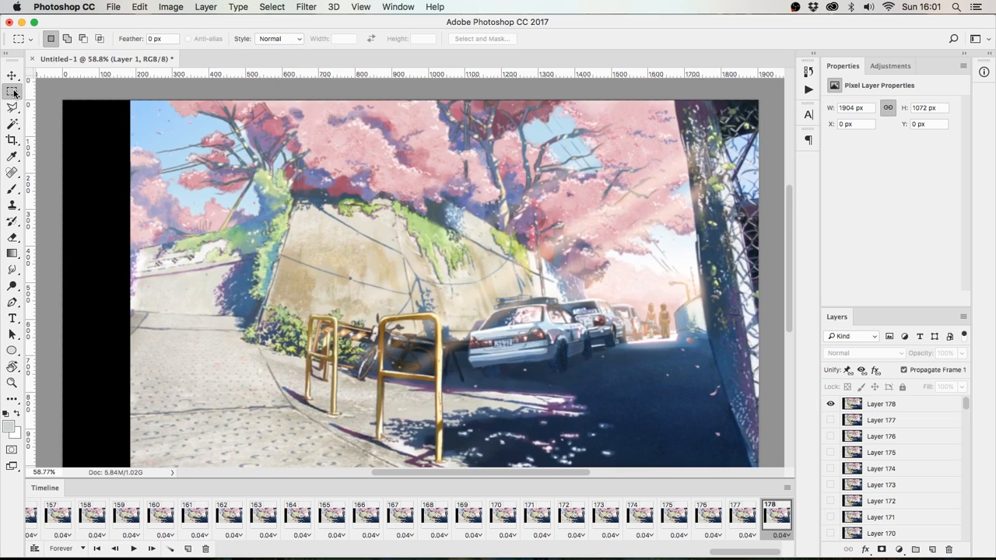
pyautogui.moveTo(134, 101); pyautogui.dragTo(626, 369)
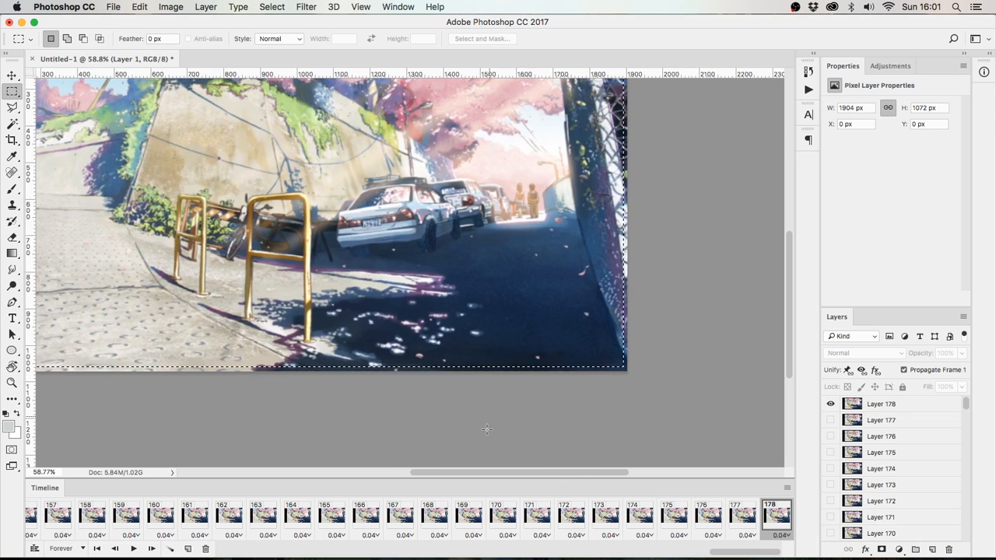
pyautogui.hscroll(-5, 429, 472)
pyautogui.scroll(2, 408, 466)
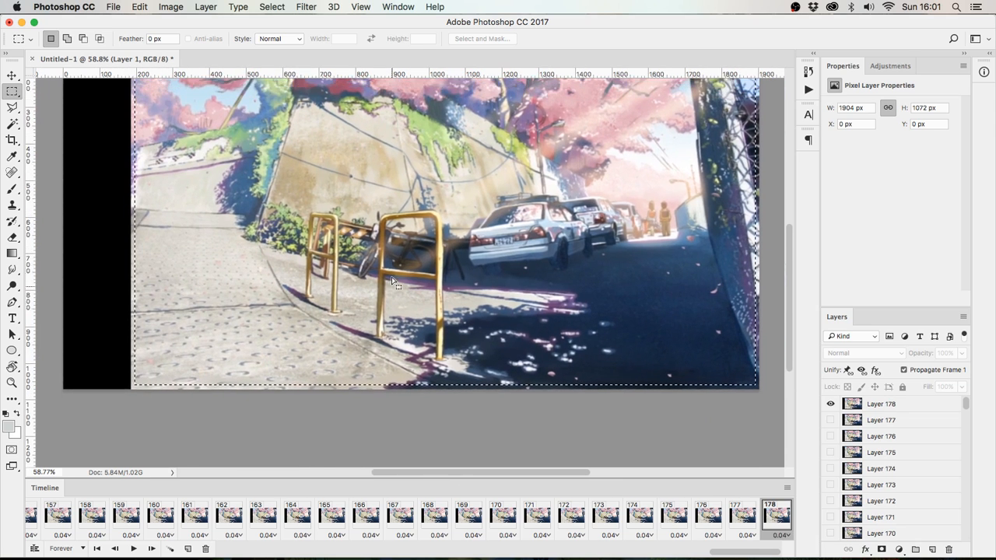
pyautogui.press('c')
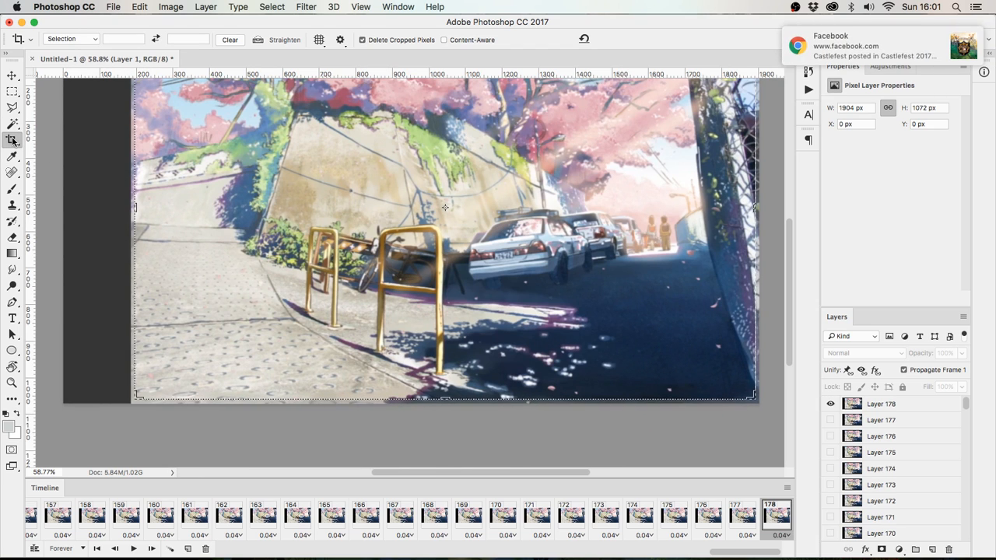
pyautogui.click(193, 241)
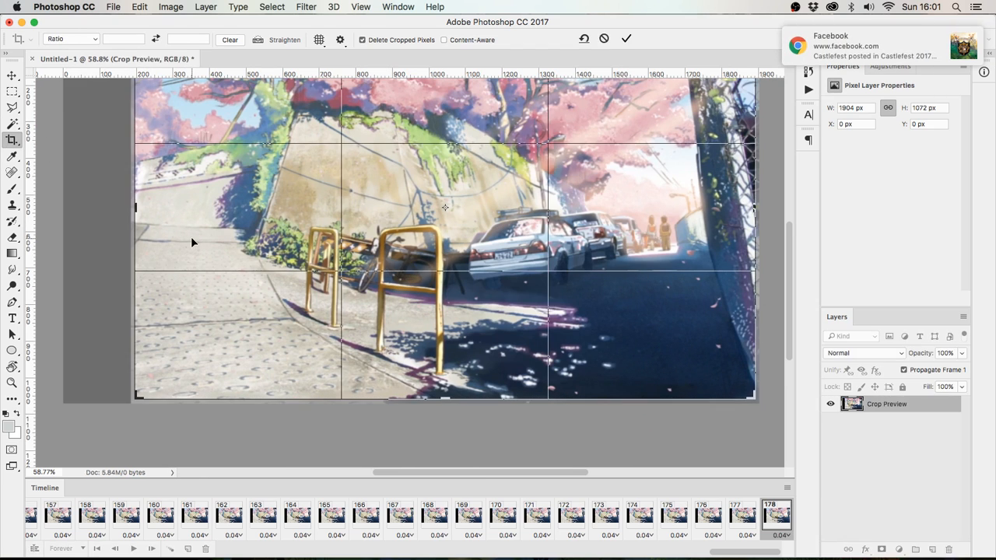
pyautogui.press('Return')
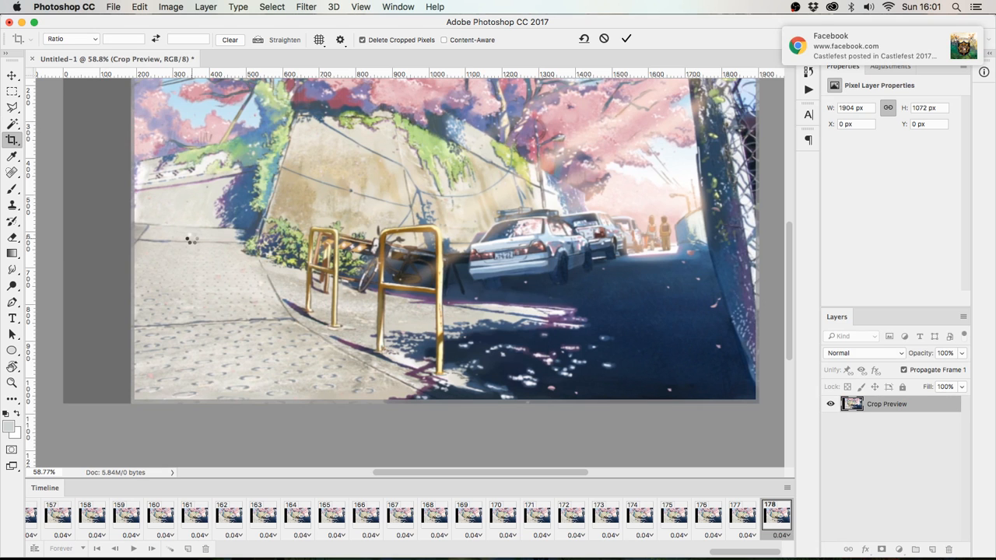
pyautogui.press('space')
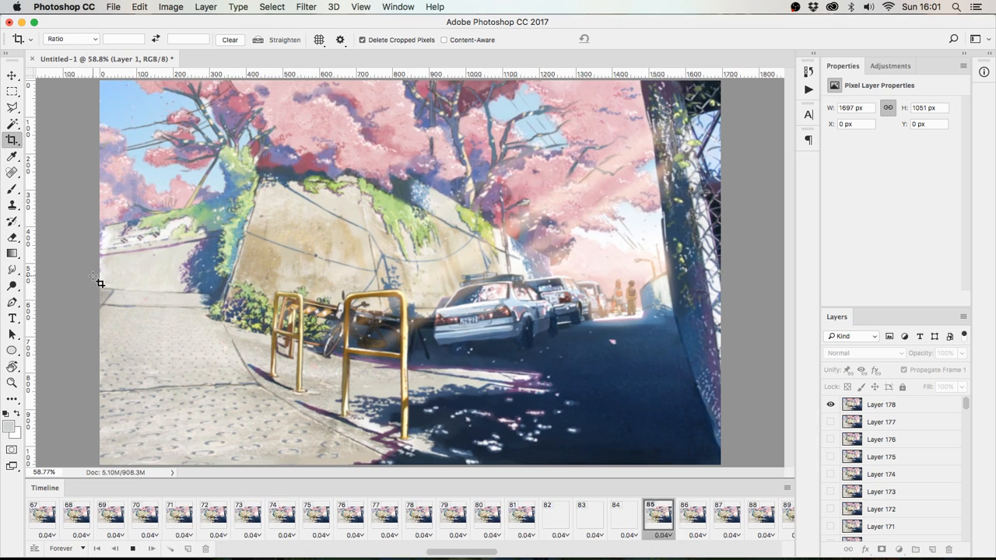
pyautogui.press('space')
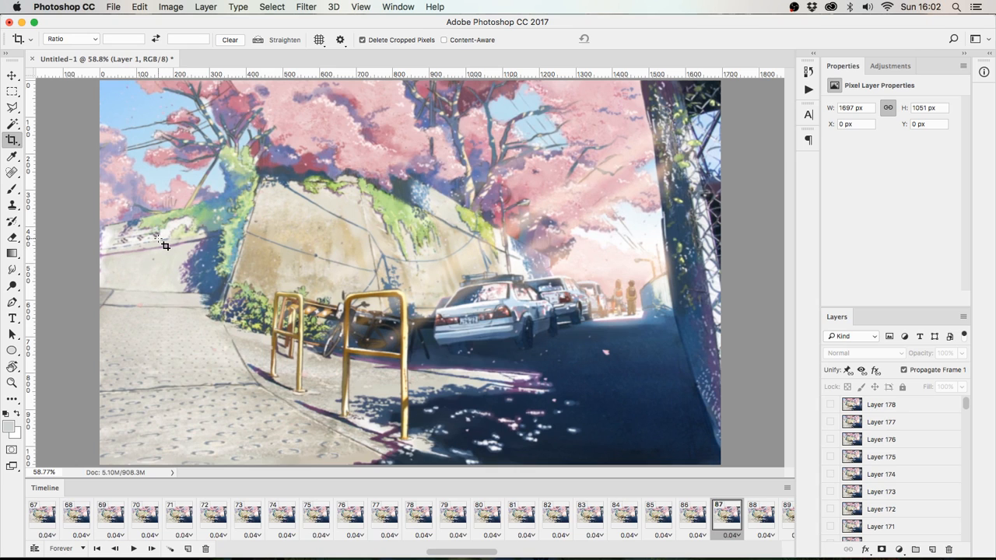
# - Crop narrow strips off the upper and lower edges with a full-width selection, reducing the canvas to about 1697 × 952 px
pyautogui.press('m')
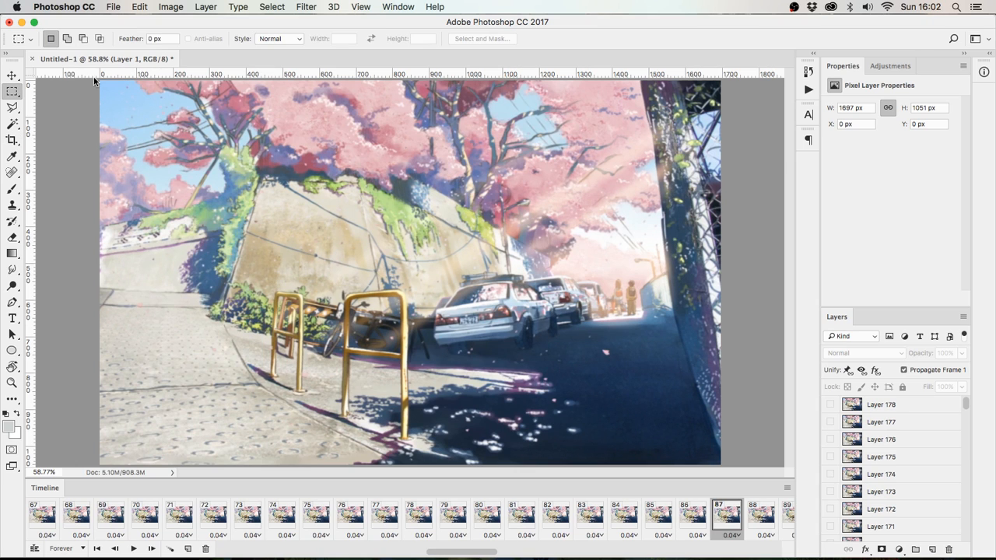
pyautogui.moveTo(88, 97); pyautogui.dragTo(749, 447)
pyautogui.press('c')
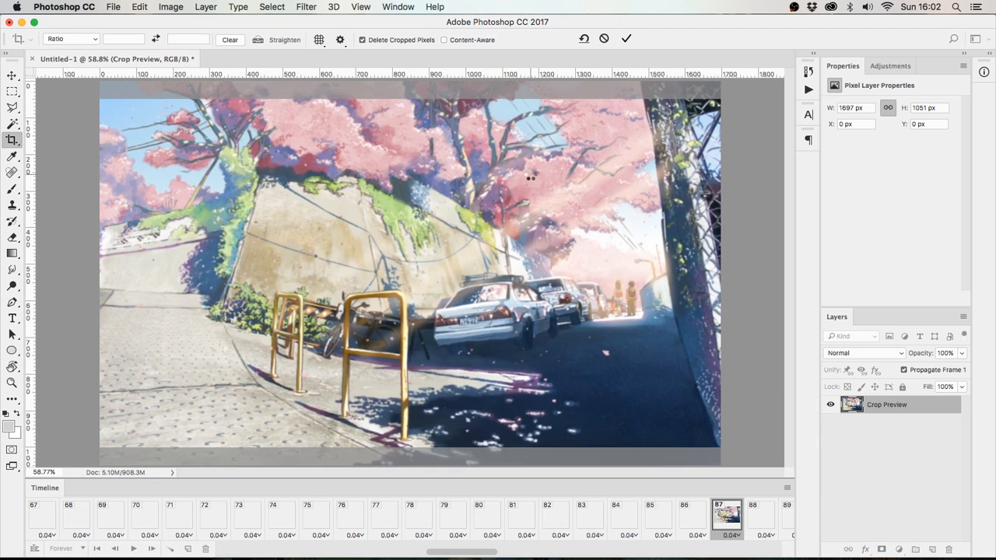
pyautogui.press('Return')
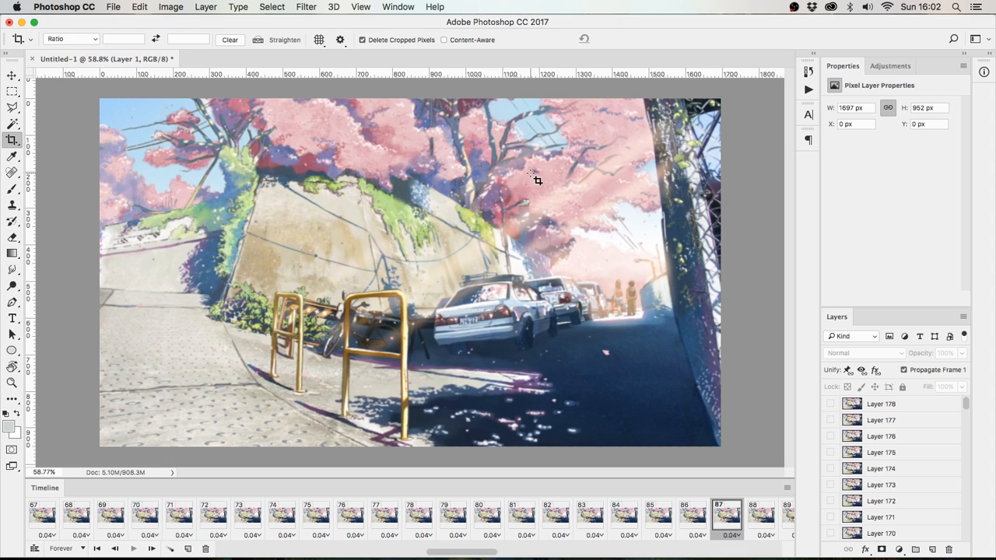
# - Resize the image to 540 px wide with proportions linked and Bicubic (smooth gradients) resampling
pyautogui.click(162, 7)
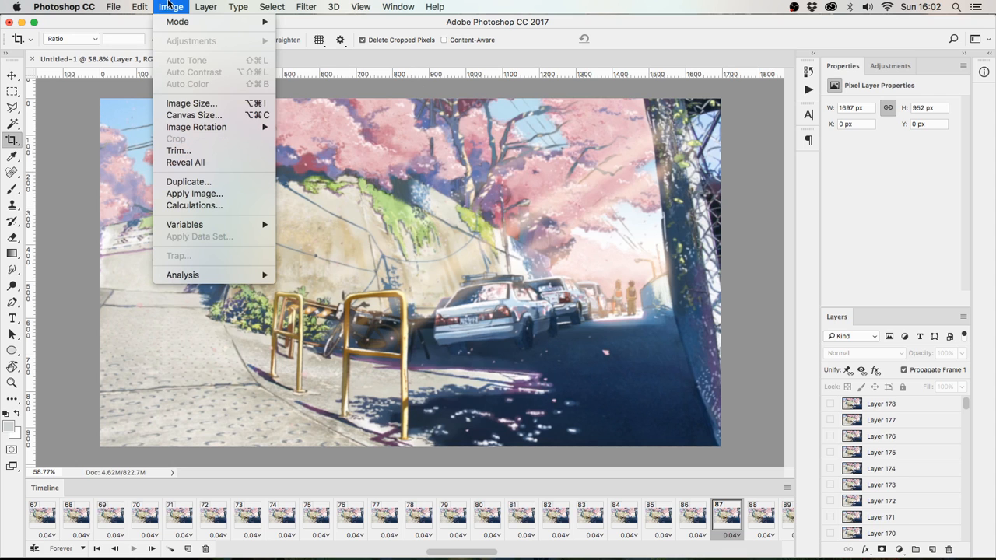
pyautogui.click(210, 107)
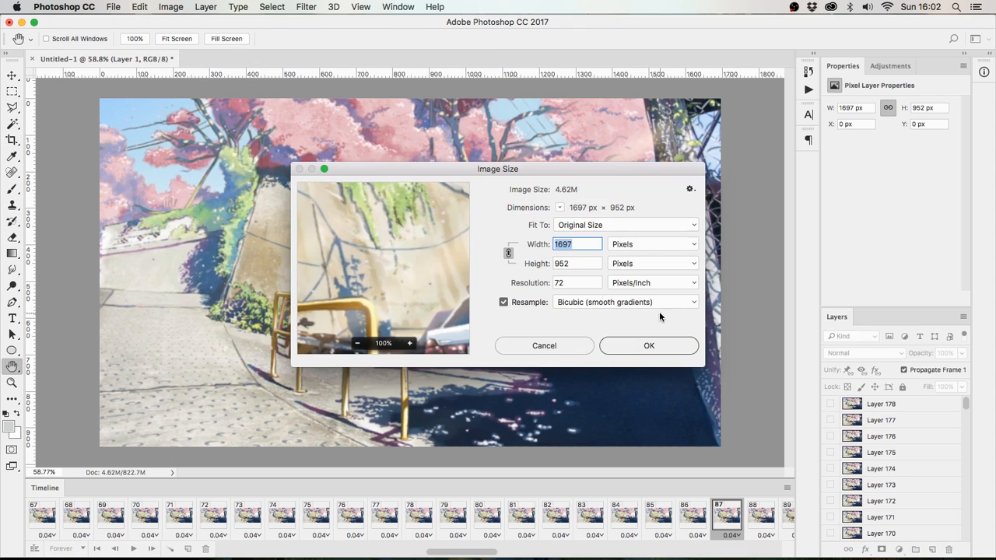
pyautogui.write('540')
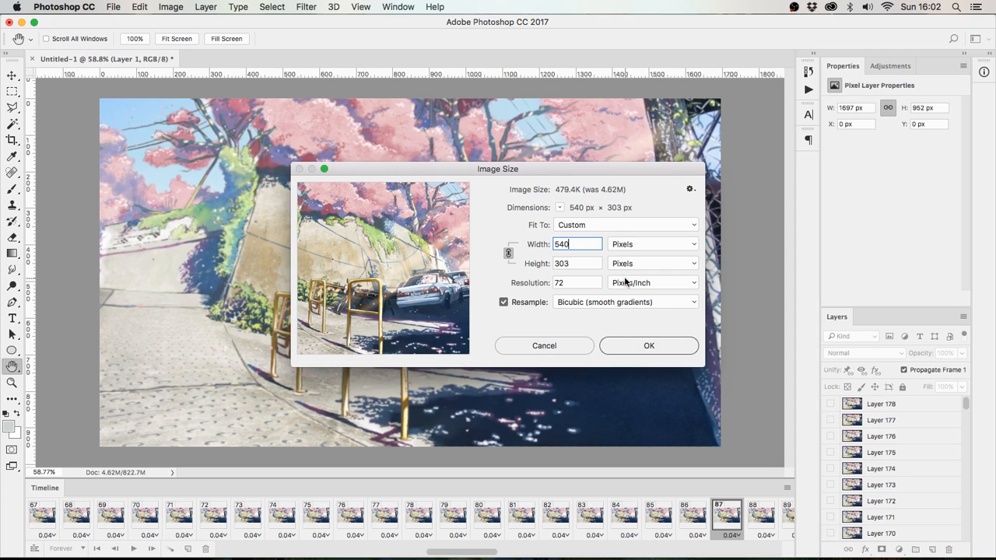
pyautogui.click(644, 350)
pyautogui.press('c')
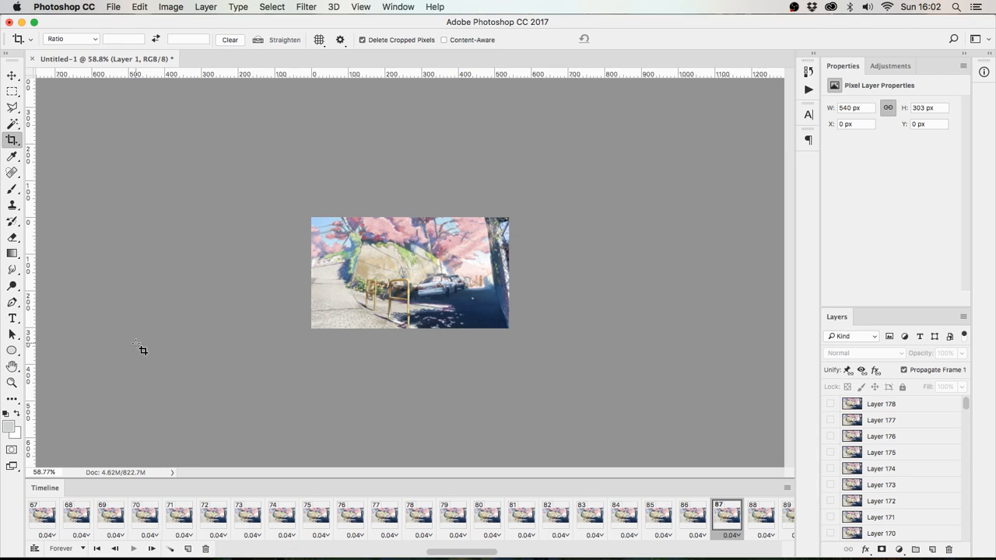
# - View the resized image at 100% and play the frame animation to check it
pyautogui.doubleClick(13, 383)
pyautogui.press('space')
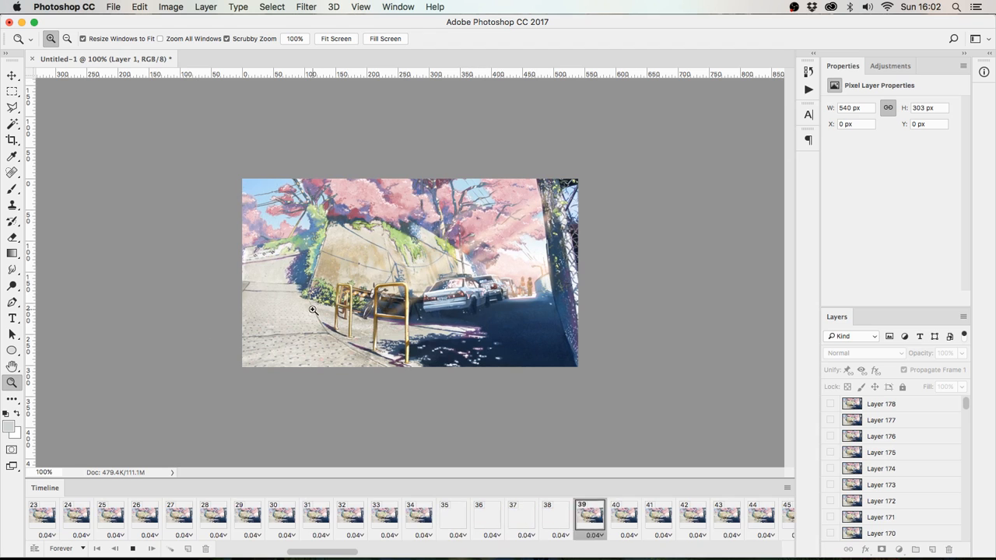
pyautogui.press('space')
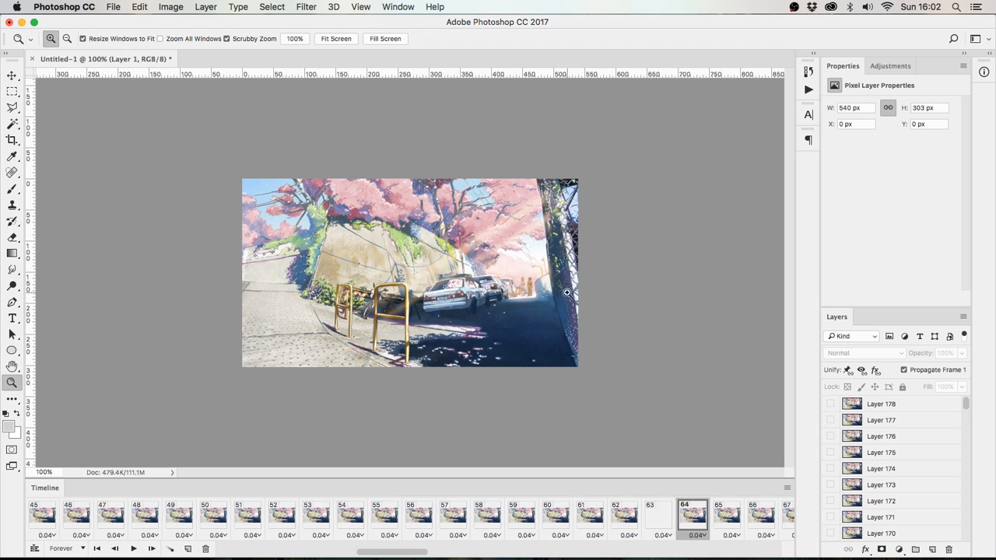
pyautogui.moveTo(404, 557)
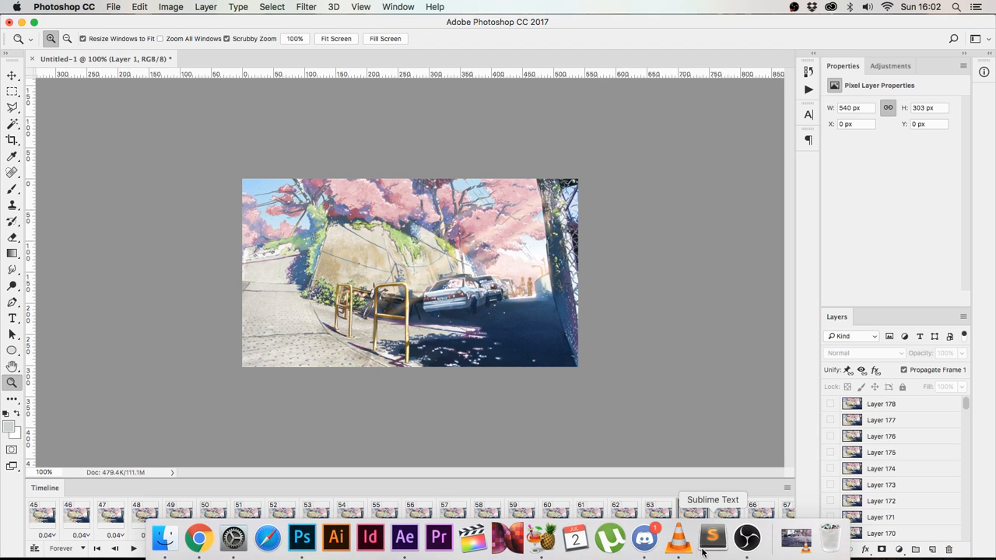
pyautogui.click(741, 547)
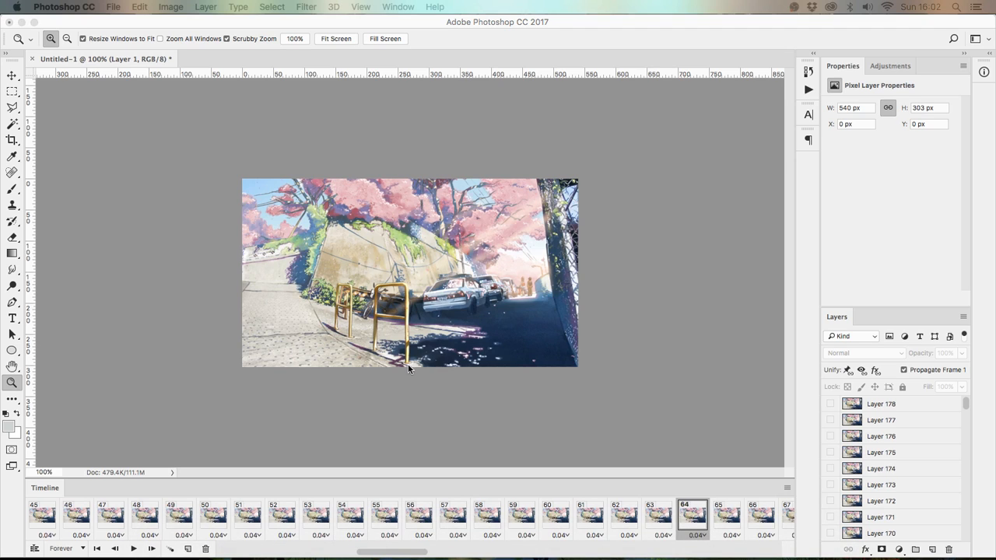